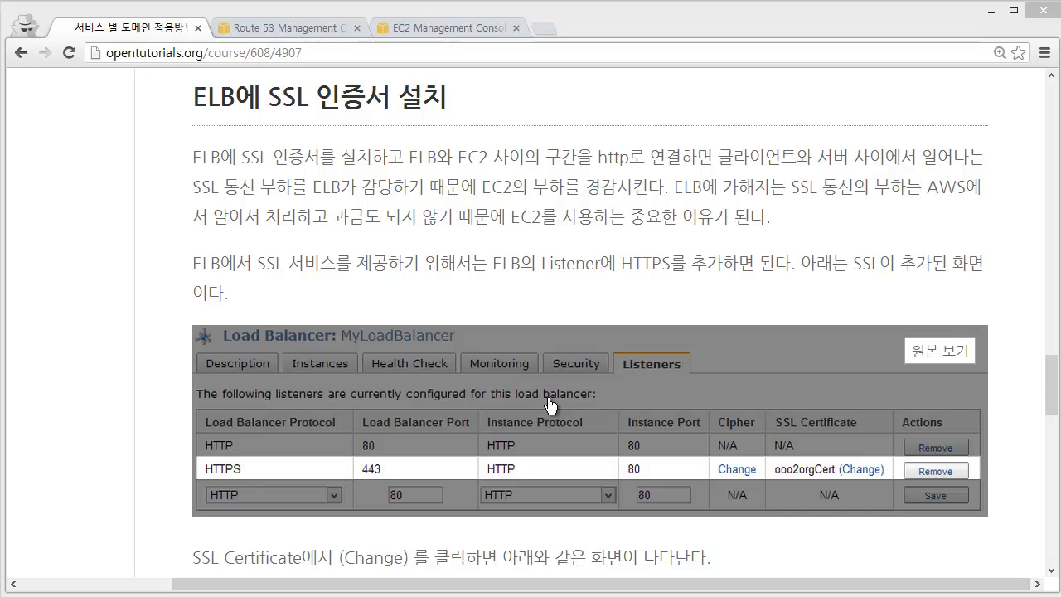
Switch to the EC2 console and resize the details pane so the MyLoadBalancer row shows above its listeners.
key(ctrl+3)
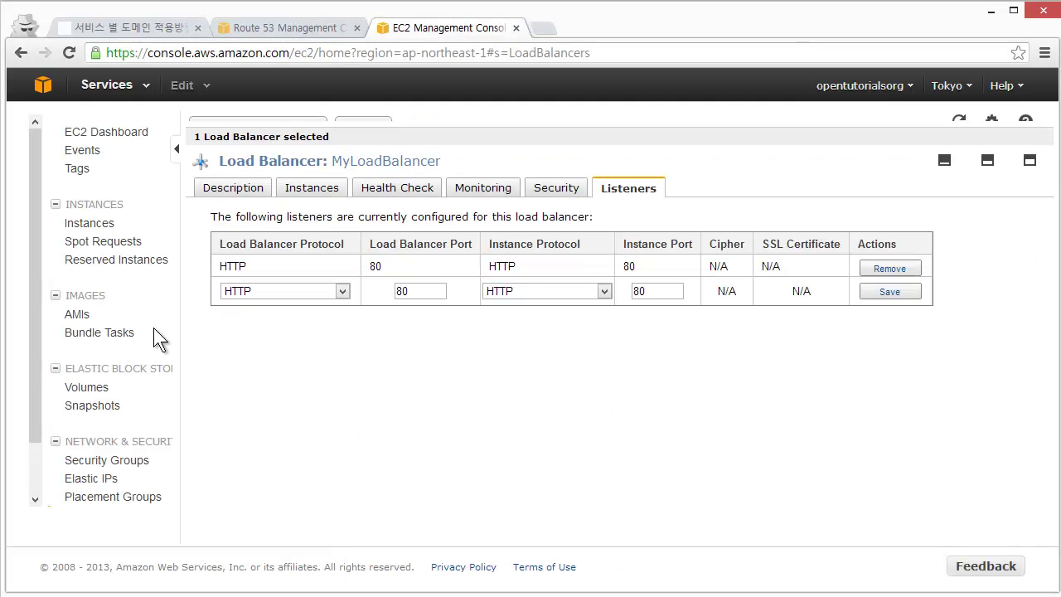
drag(349, 133, 335, 158)
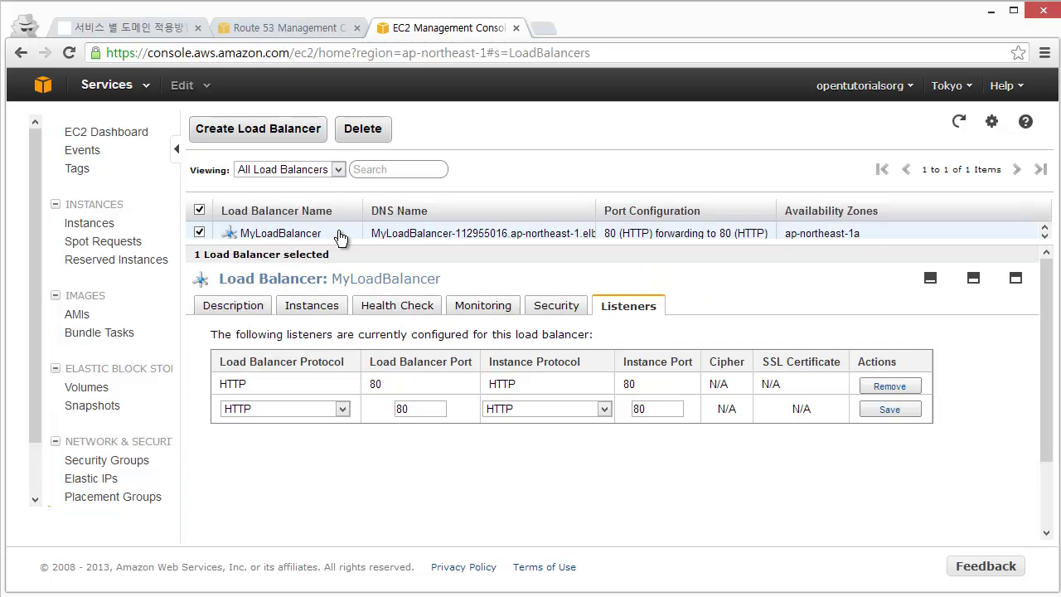
drag(351, 245, 378, 272)
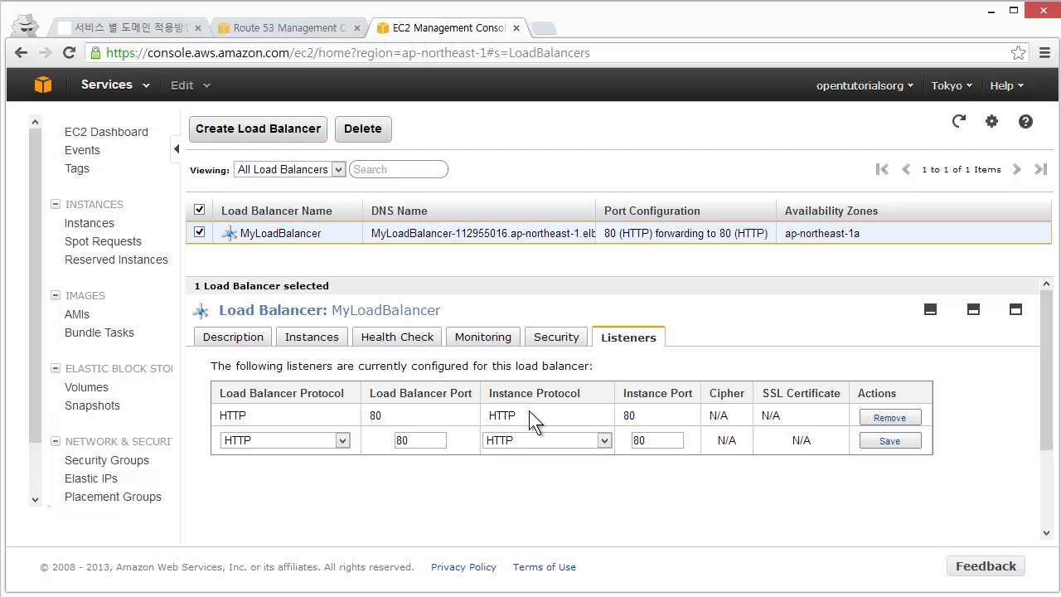
Set the new listener's load balancer protocol to HTTPS (Secure HTTP) on port 443 and its instance protocol to HTTP on port 80.
click(297, 441)
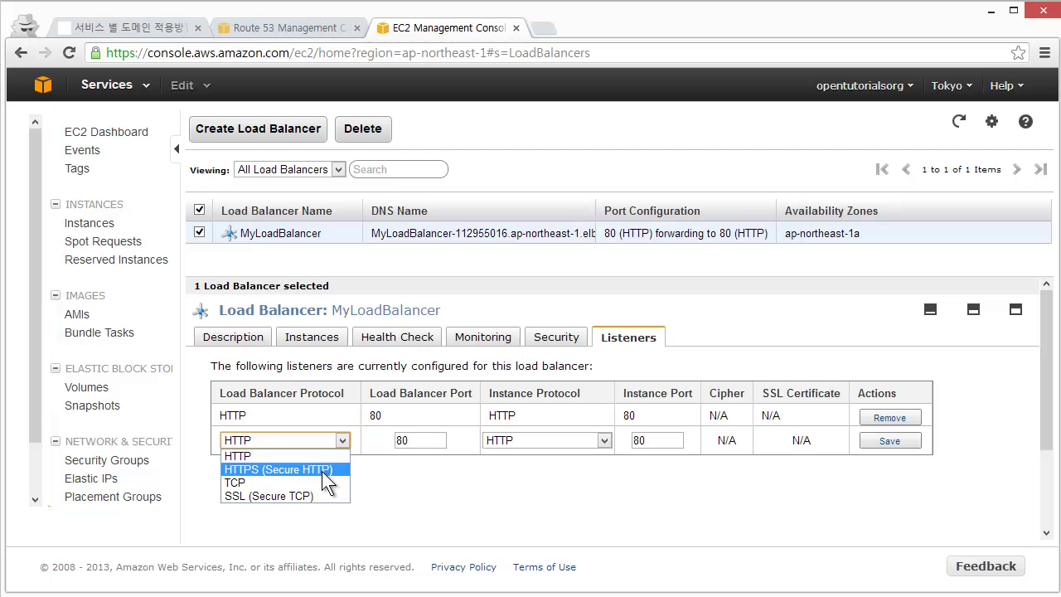
click(324, 470)
click(418, 441)
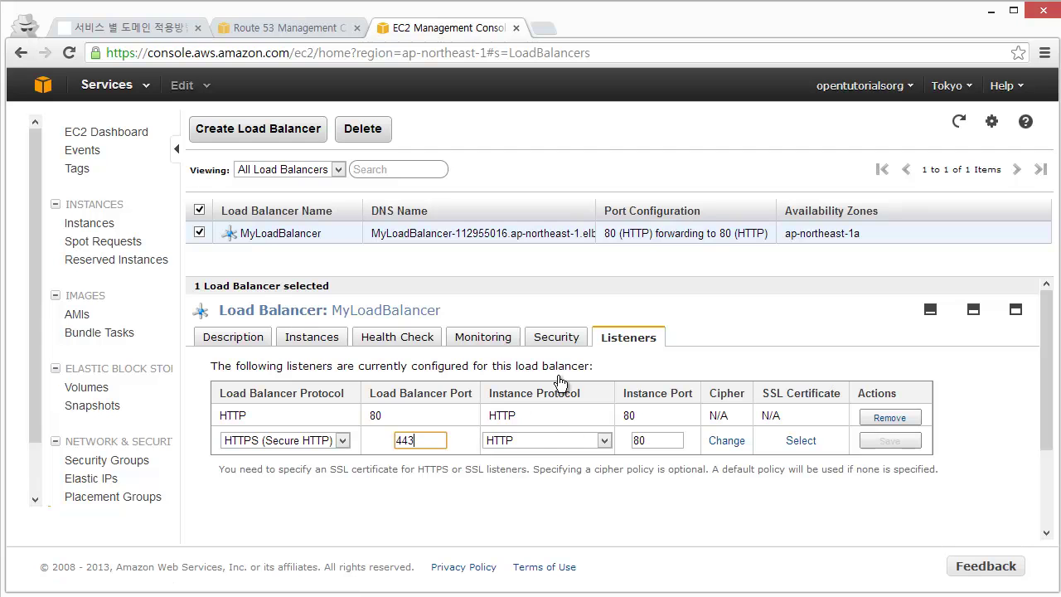
click(534, 445)
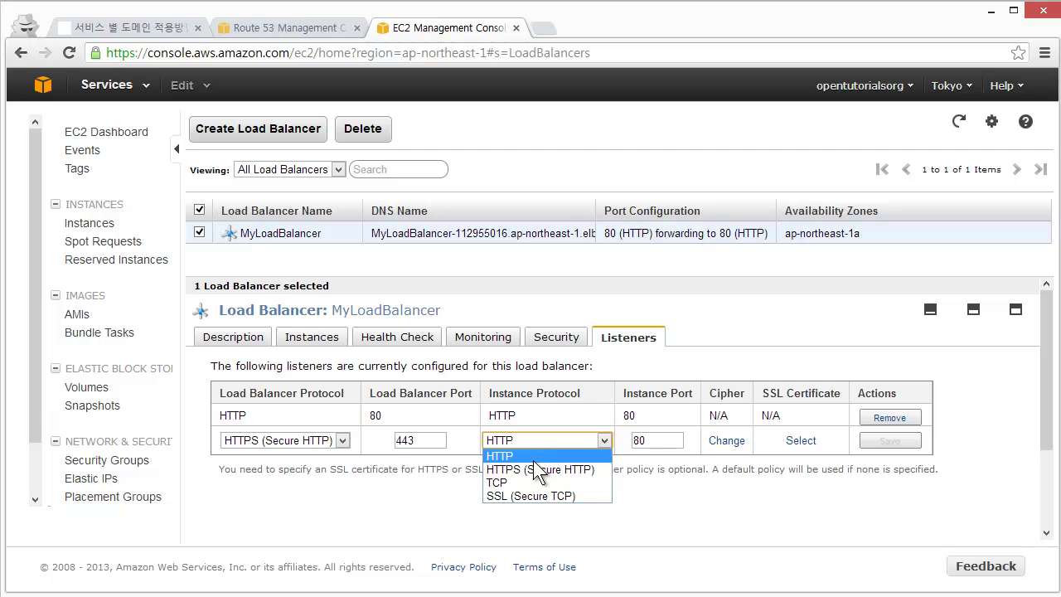
click(543, 469)
click(547, 446)
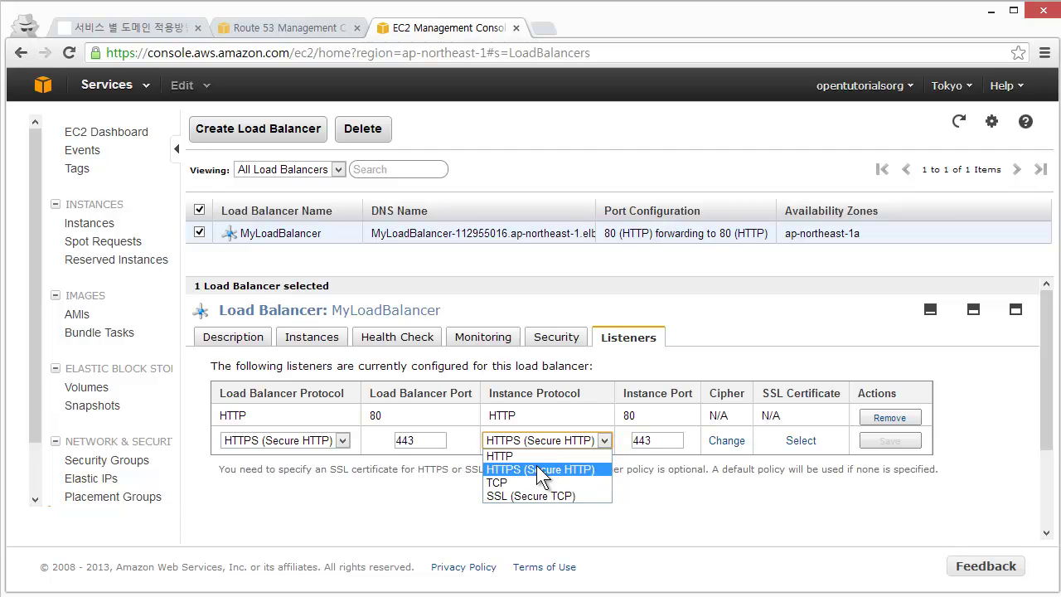
click(537, 454)
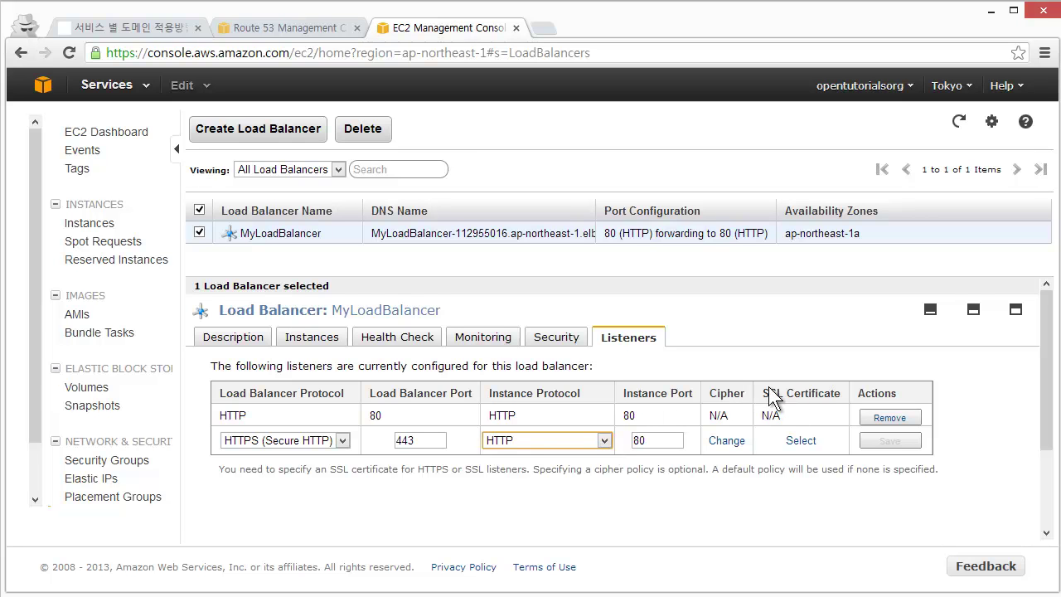
Open the SSL certificate selection for the HTTPS listener and consult the tutorial's ELB certificate section.
click(809, 446)
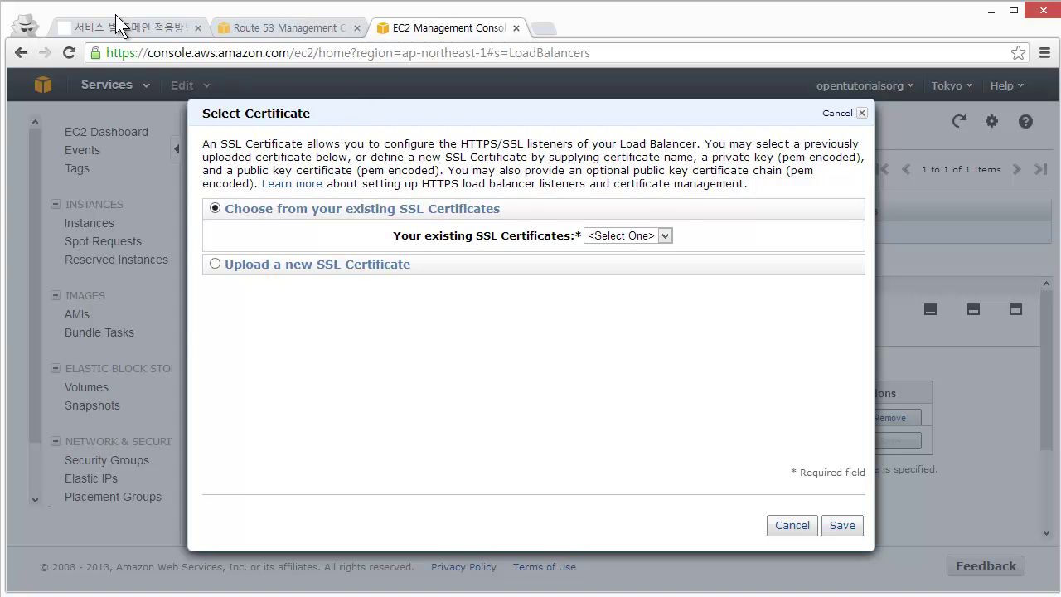
click(137, 32)
scroll(355, 313, up, 4)
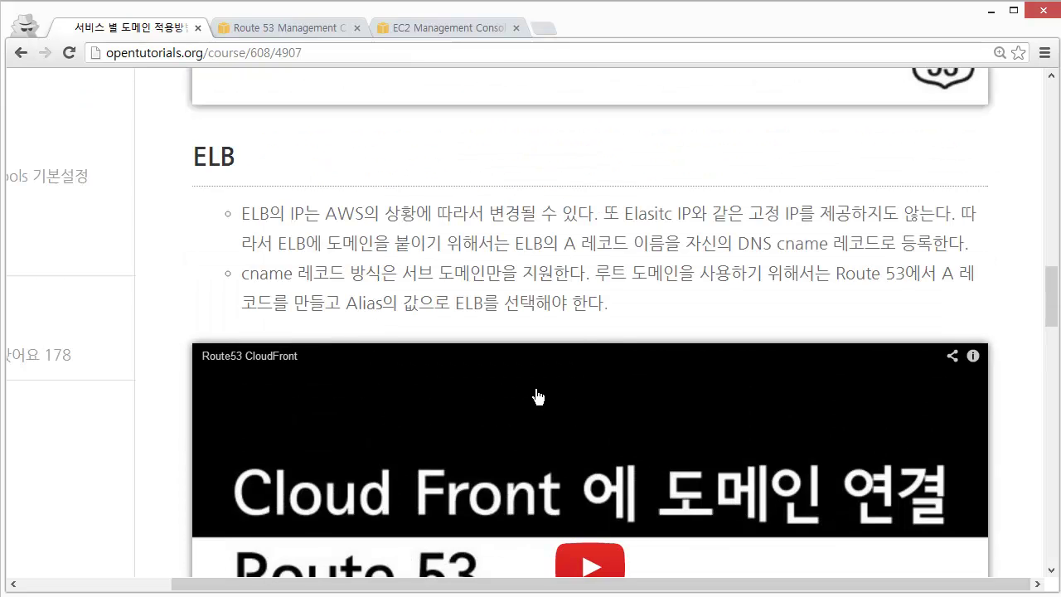
scroll(604, 504, down, 7)
scroll(586, 504, down, 2)
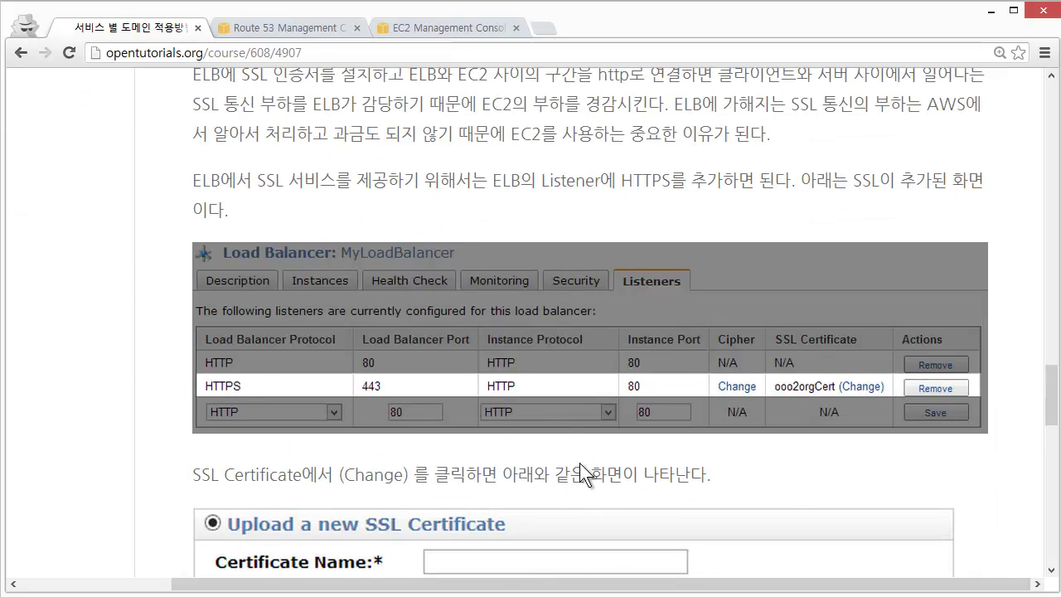
click(422, 29)
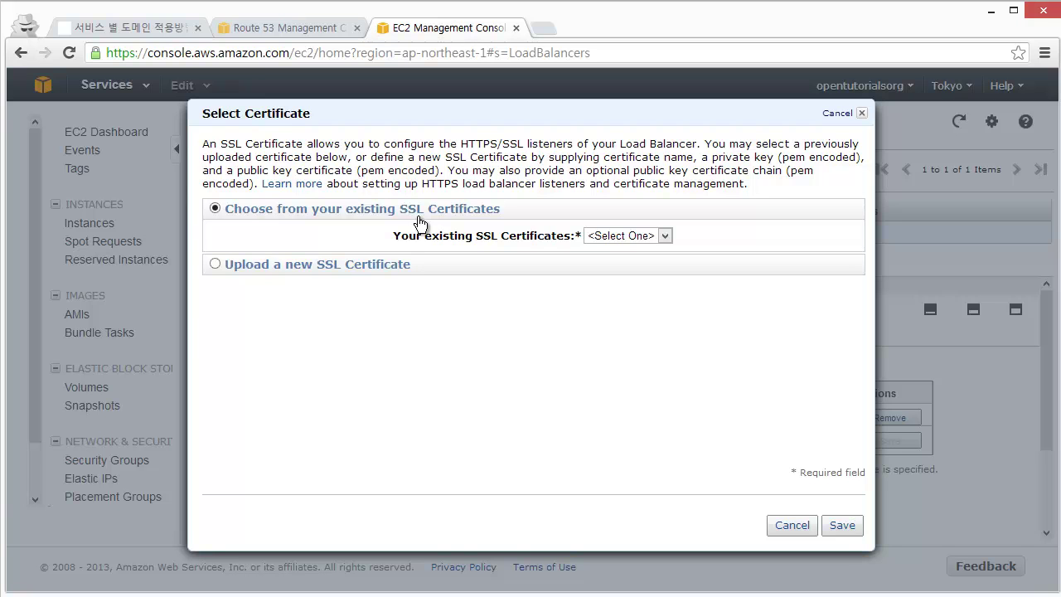
click(615, 237)
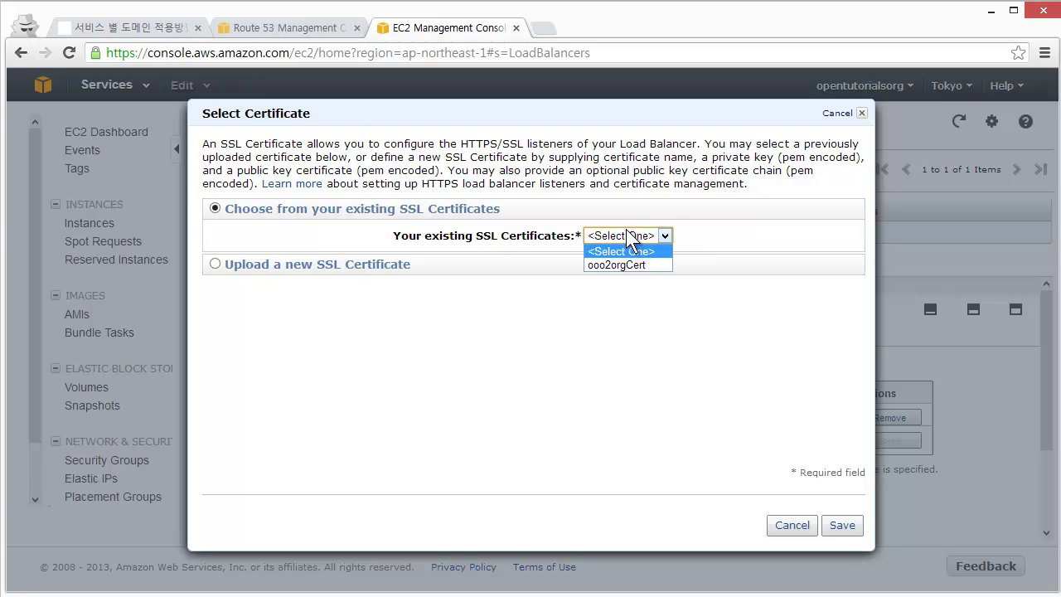
click(629, 264)
click(630, 238)
click(631, 249)
Choose to upload a new SSL certificate and name it ooo2cert2.
click(337, 272)
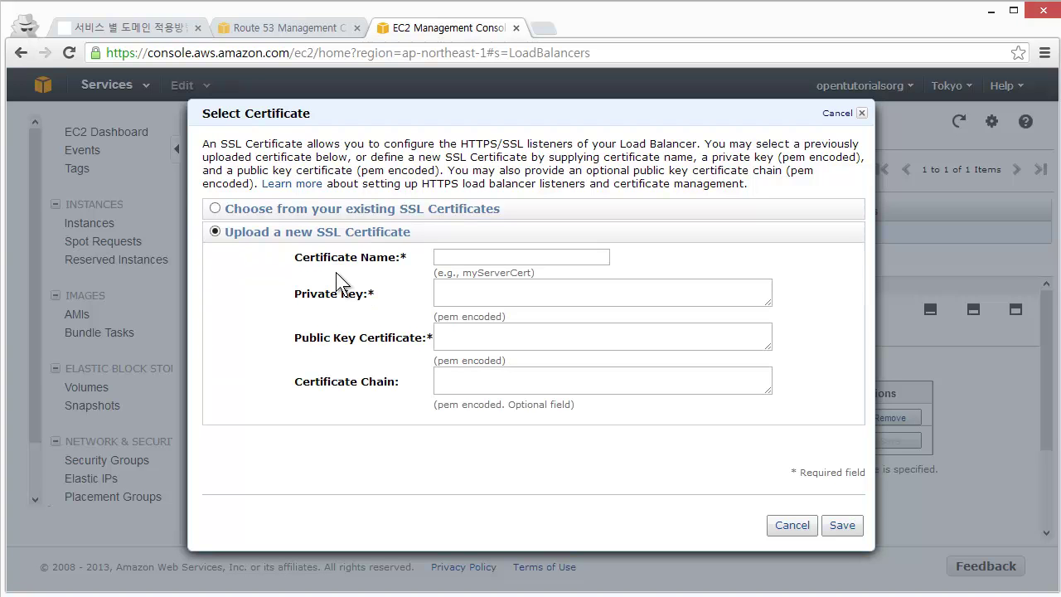
click(462, 255)
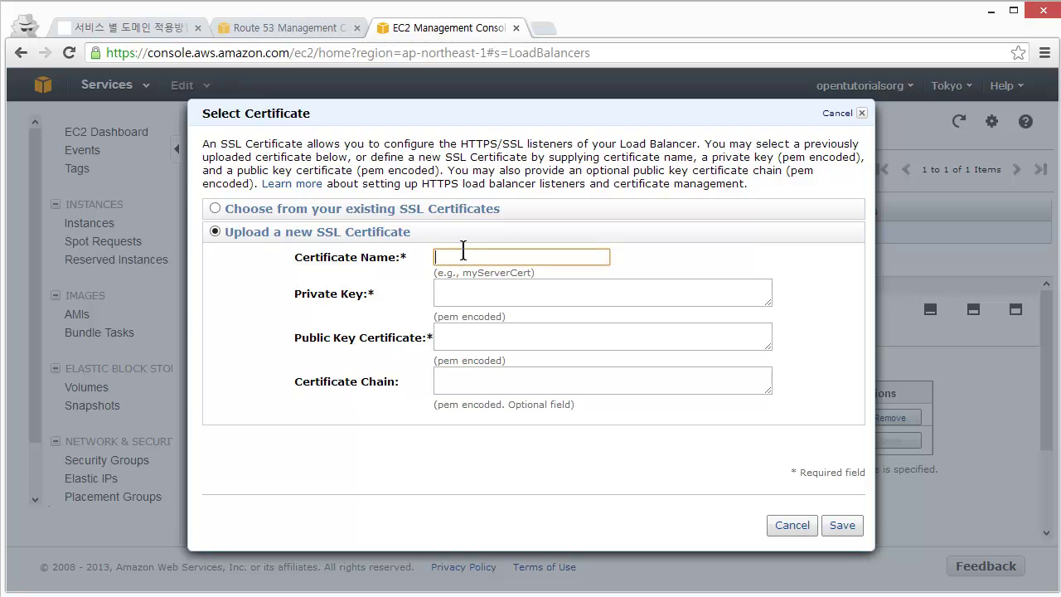
text(ooo2cert2)
click(677, 292)
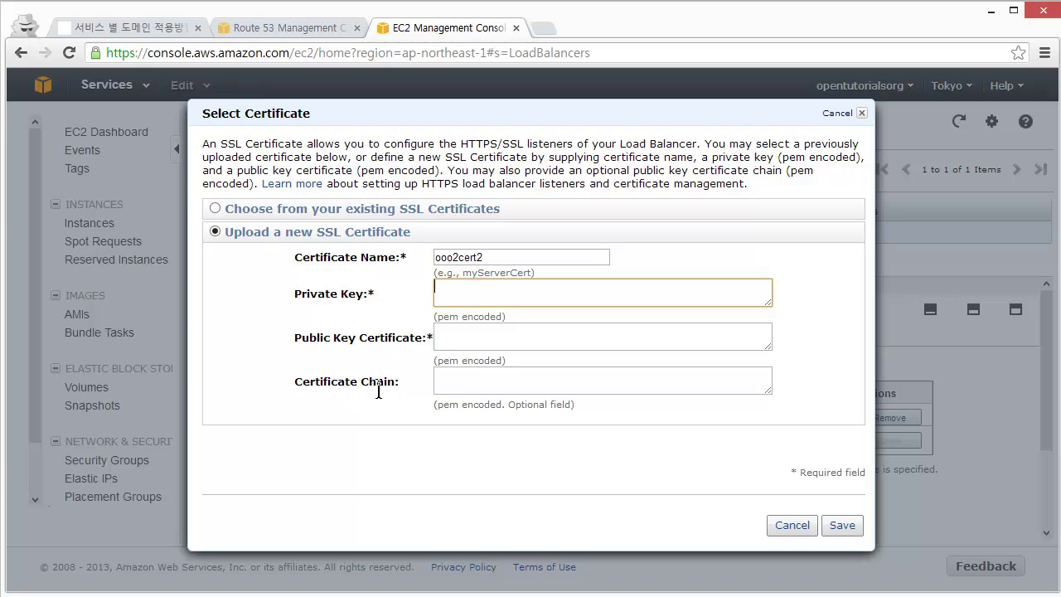
click(533, 334)
click(535, 381)
click(546, 346)
click(550, 294)
Open the domain course's SSL lesson linked from the tutorial's certificate instructions in a separate tab.
key(ctrl+1)
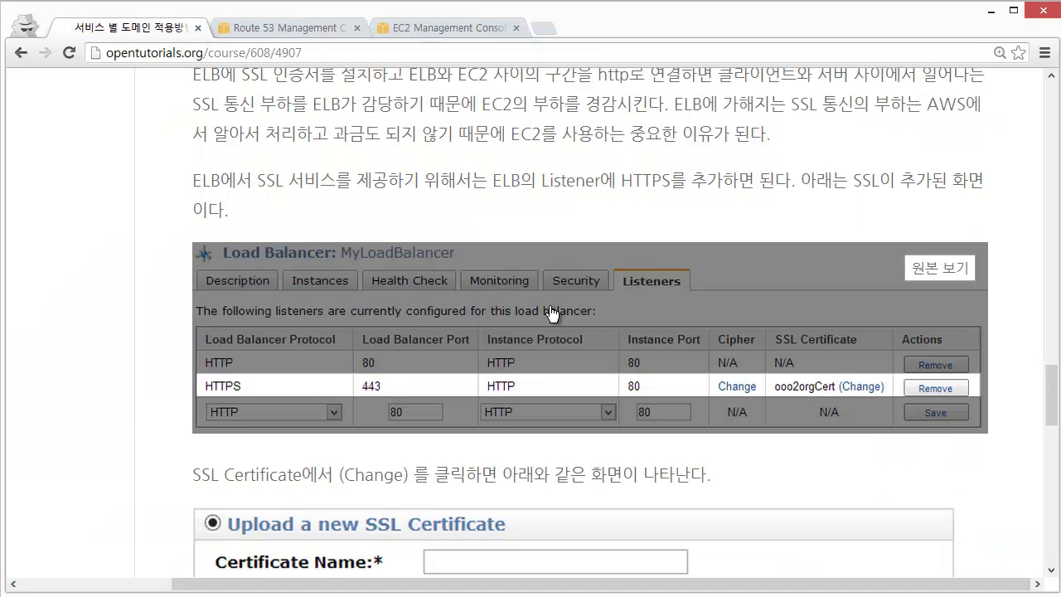
scroll(551, 313, down, 6)
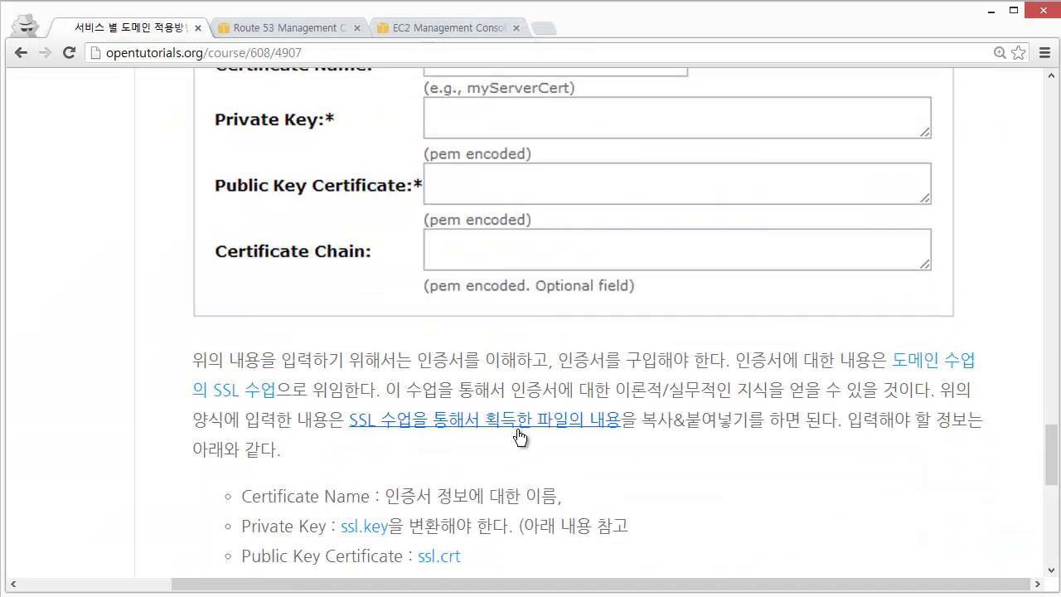
middle_click(917, 359)
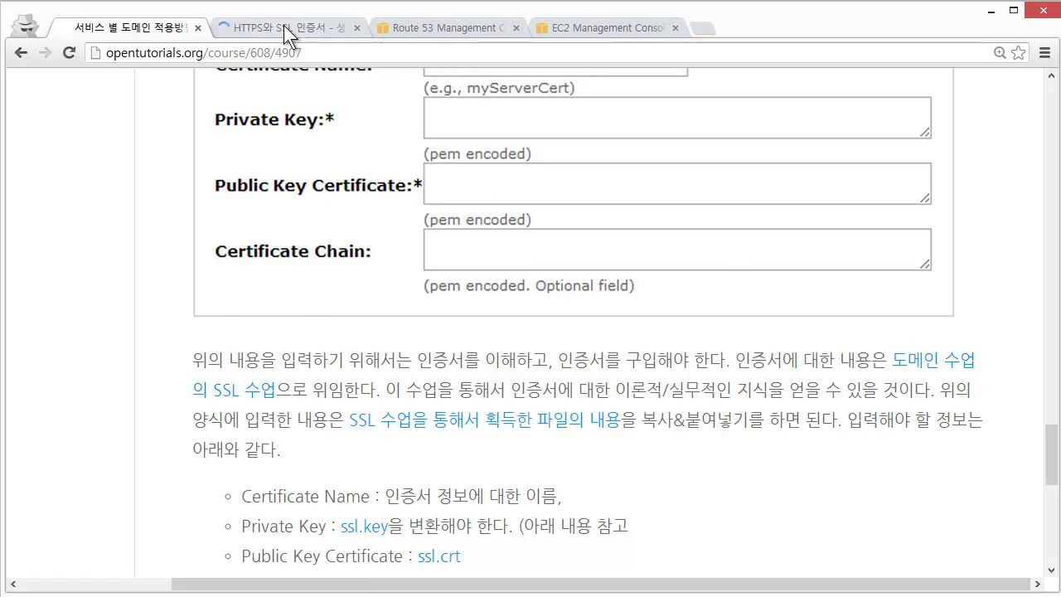
click(283, 29)
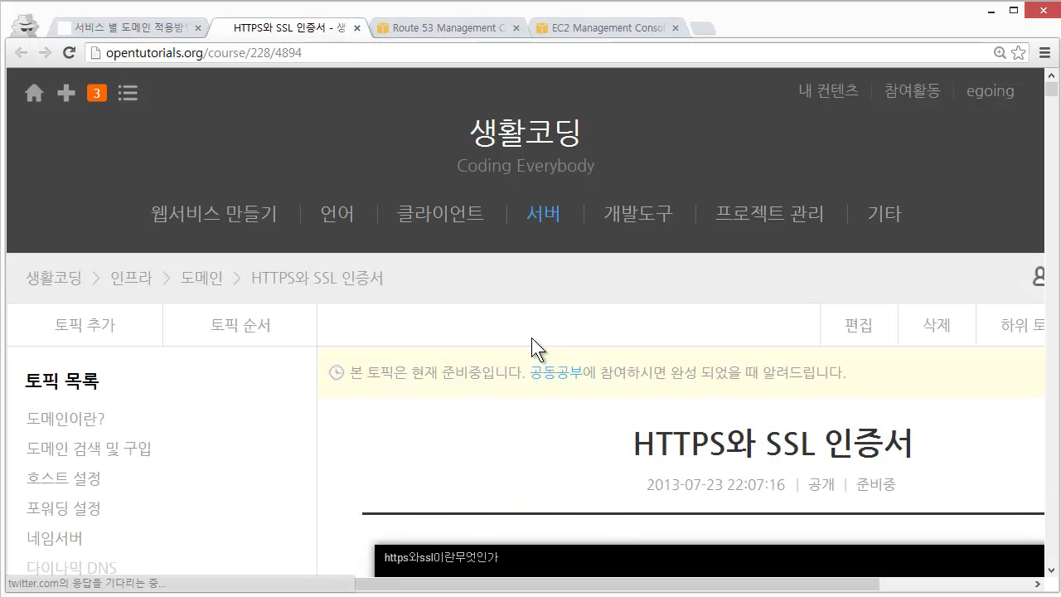
scroll(531, 338, down, 4)
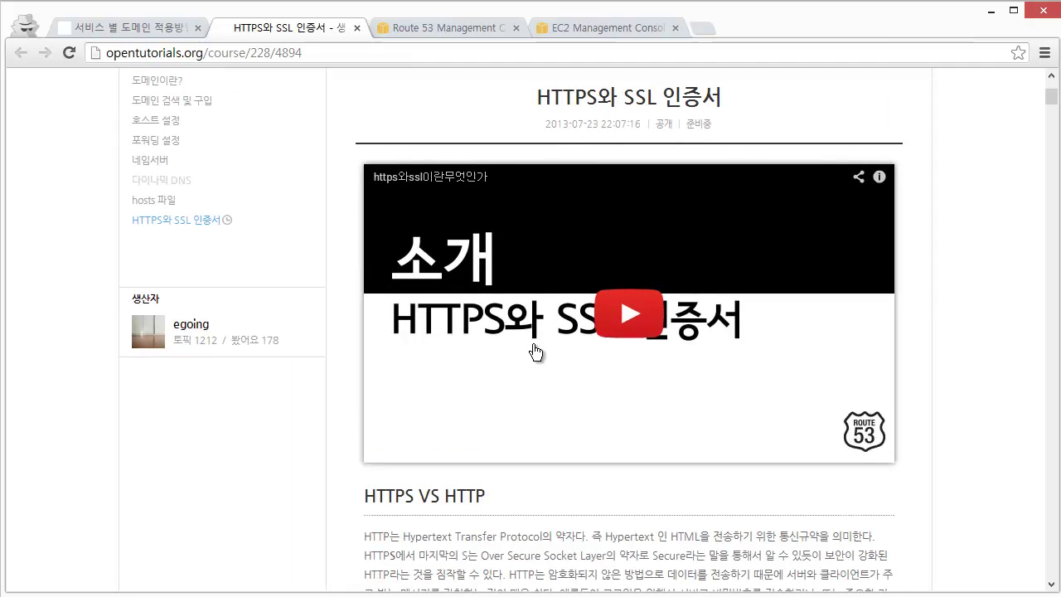
key(ctrl+plus)
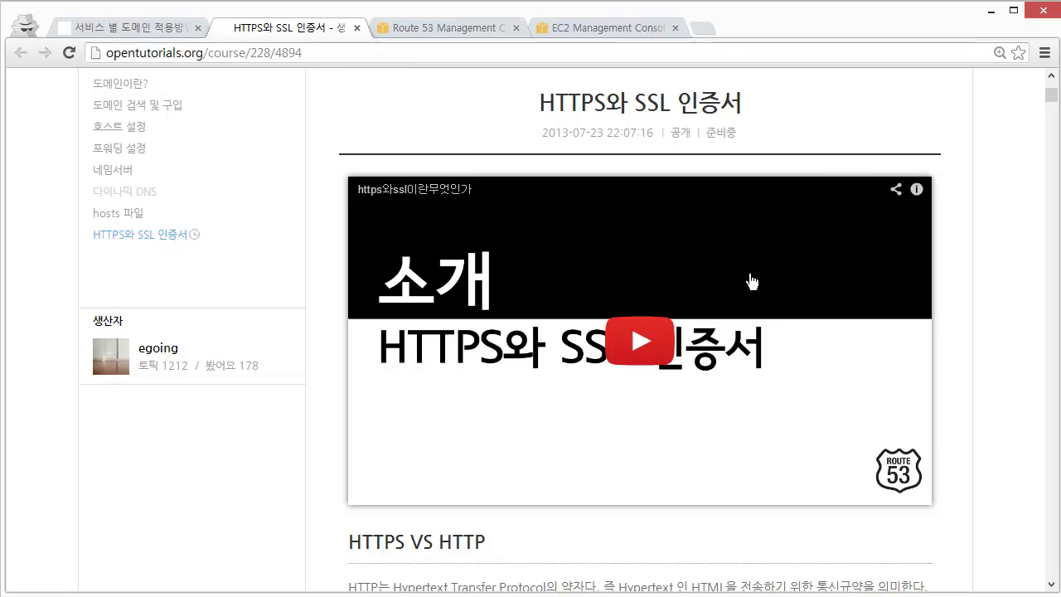
Review the lesson's certificate issuing steps and its summary list of the obtained key and certificate files.
drag(1050, 95, 1036, 446)
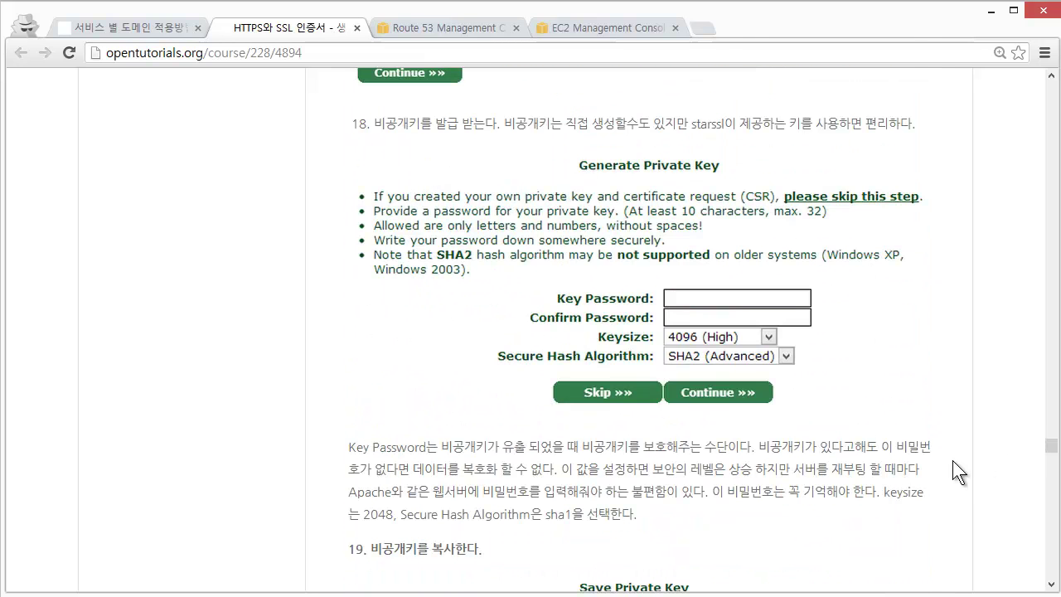
scroll(953, 460, down, 9)
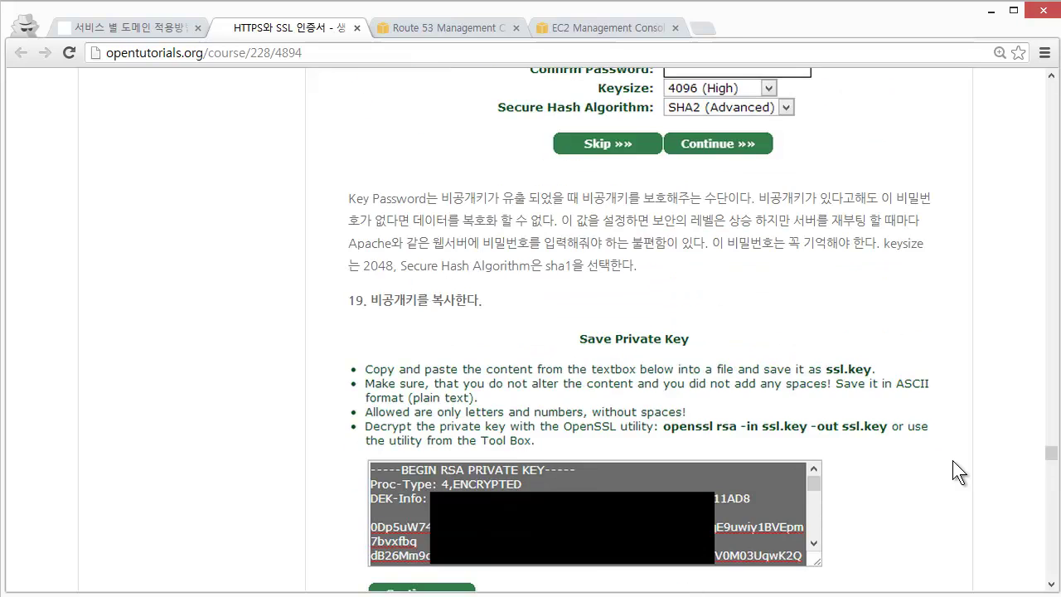
scroll(952, 468, down, 15)
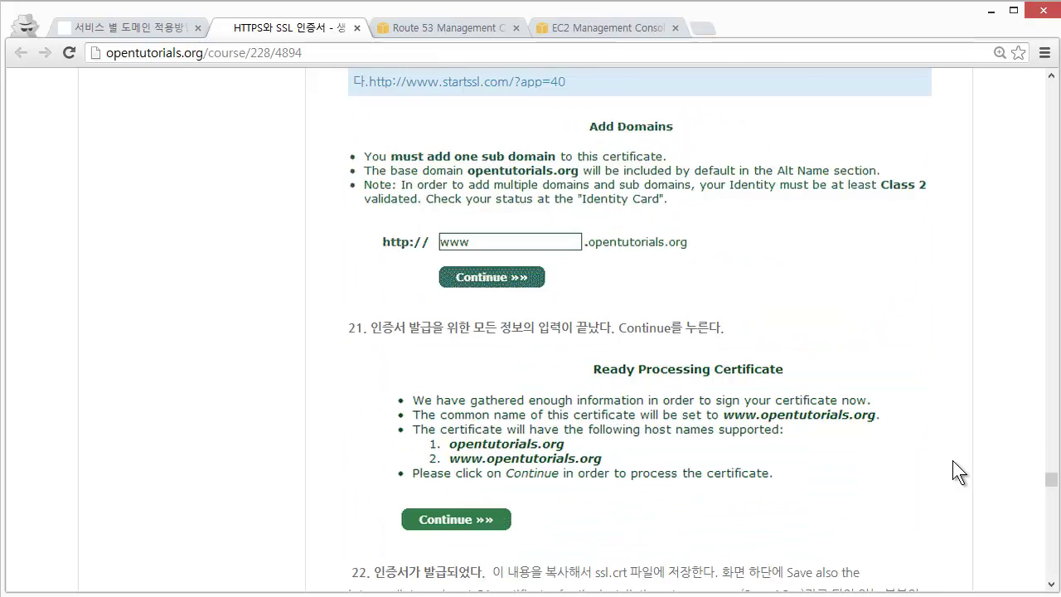
scroll(952, 460, up, 3)
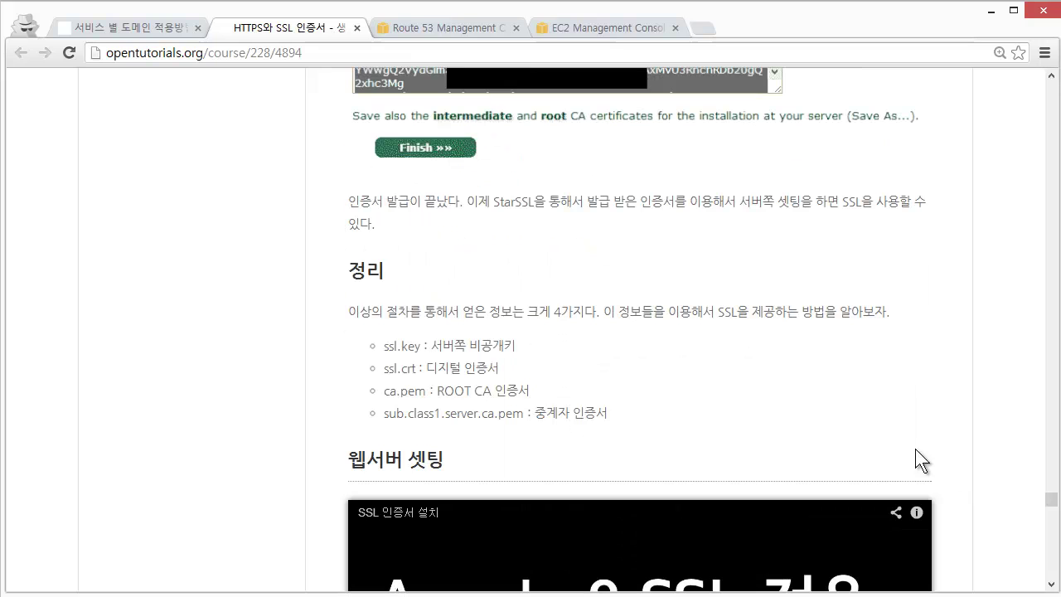
drag(611, 409, 374, 336)
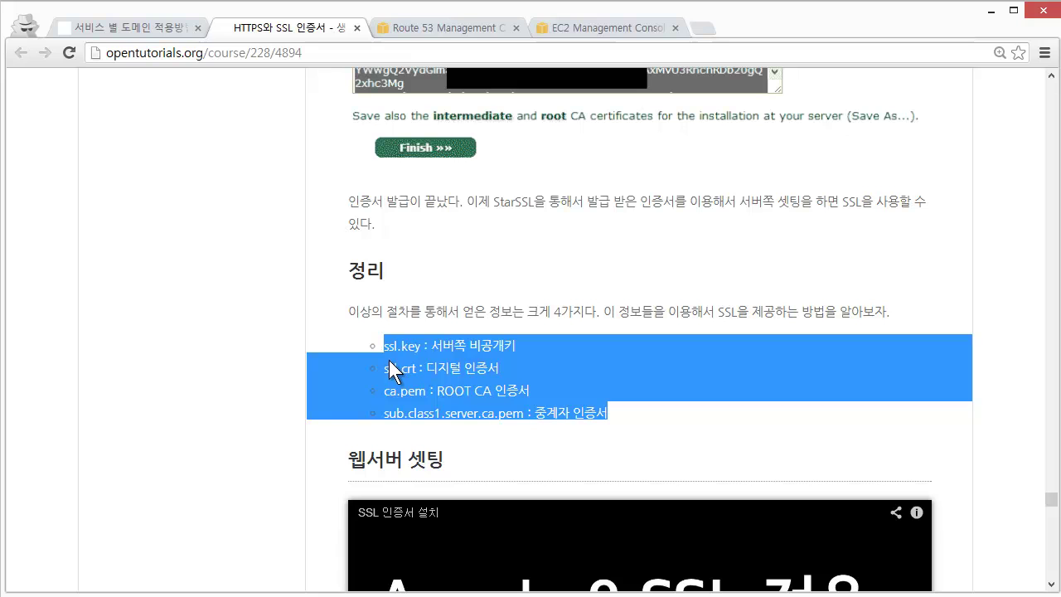
click(389, 360)
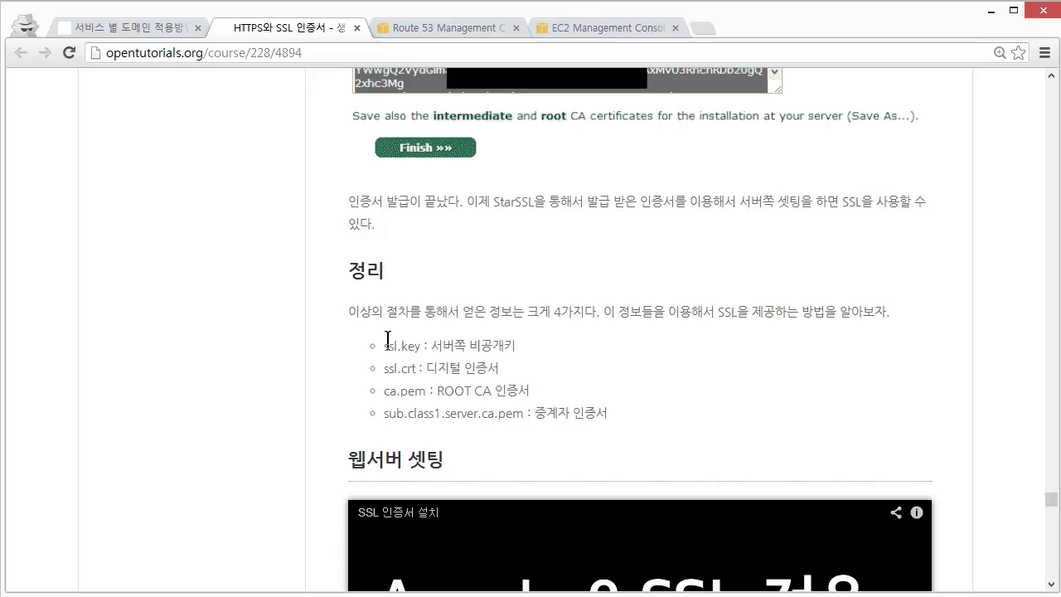
Compare the key and certificate fields of the EC2 upload form with the files in the terminal's ssl folder.
click(605, 27)
click(509, 334)
click(509, 378)
click(524, 293)
click(527, 327)
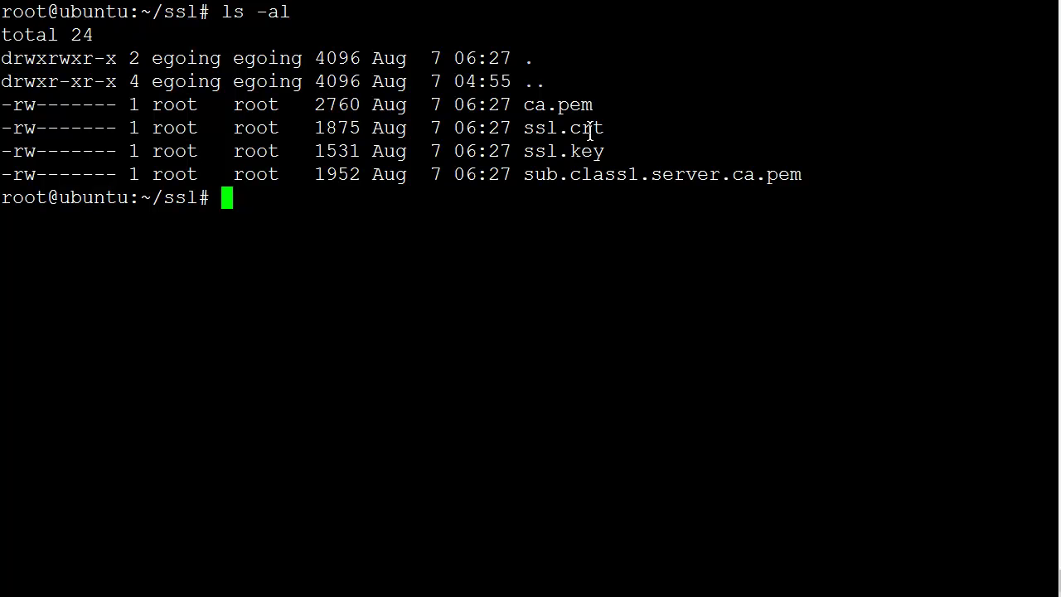
key(alt+Tab)
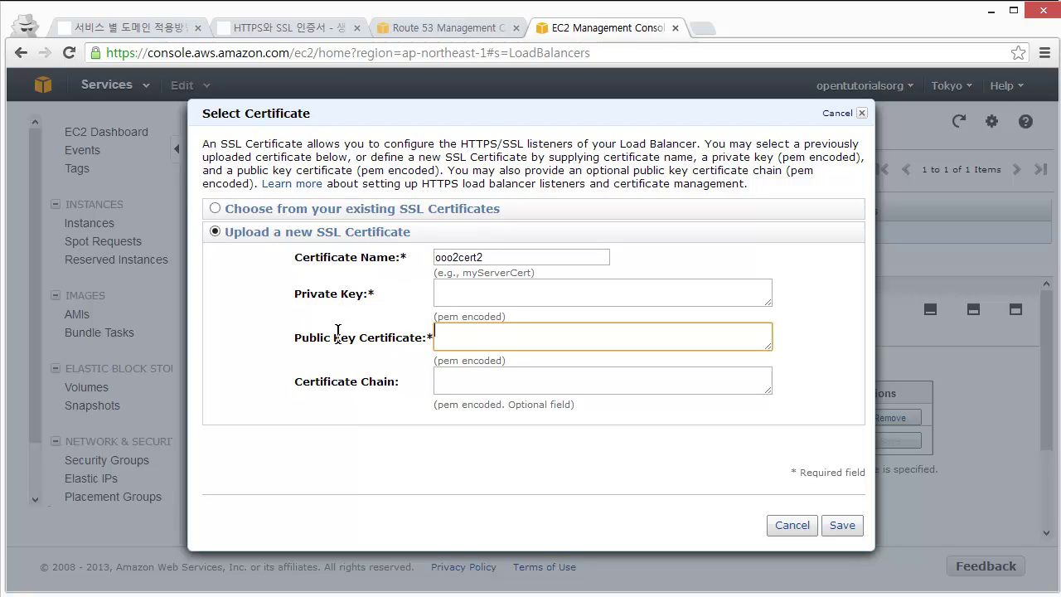
key(alt+Tab)
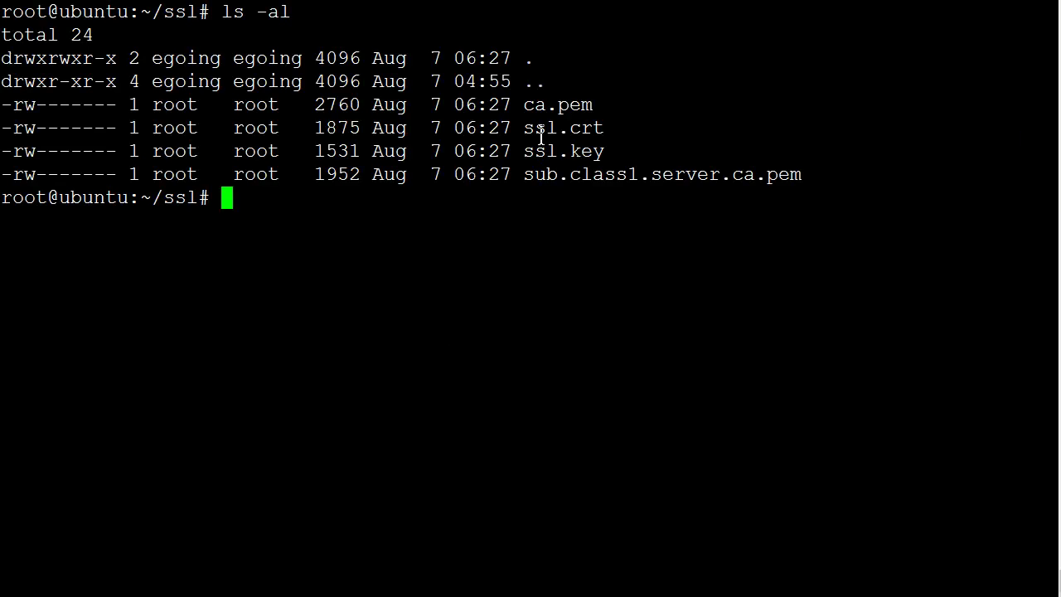
Print the contents of ssl.crt in the terminal and set the terminal font size to 14.
text(cat ssl.crt)
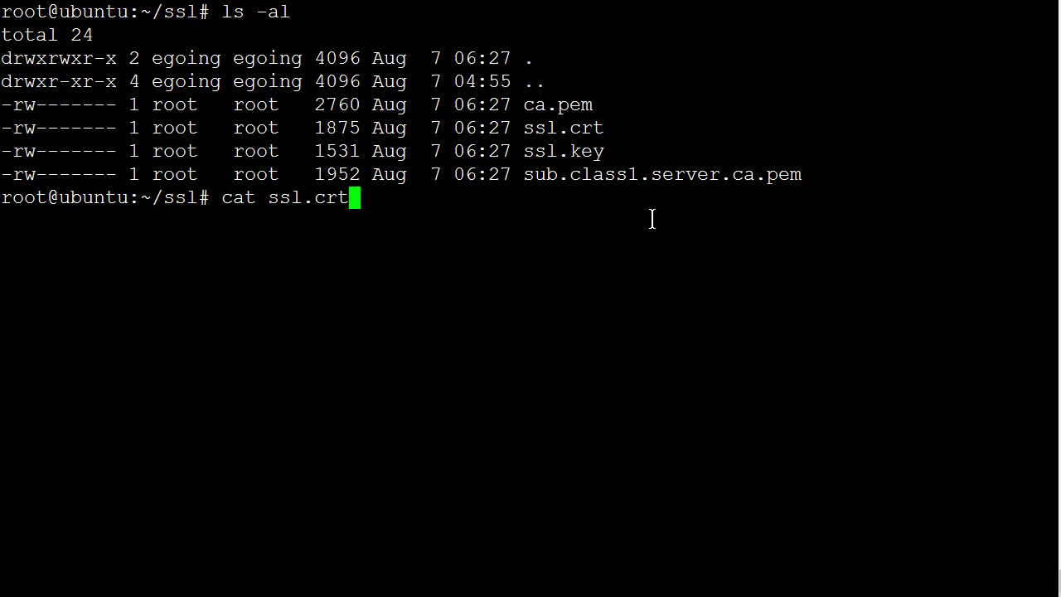
key(Return)
scroll(653, 220, up, 3)
scroll(498, 124, down, 3)
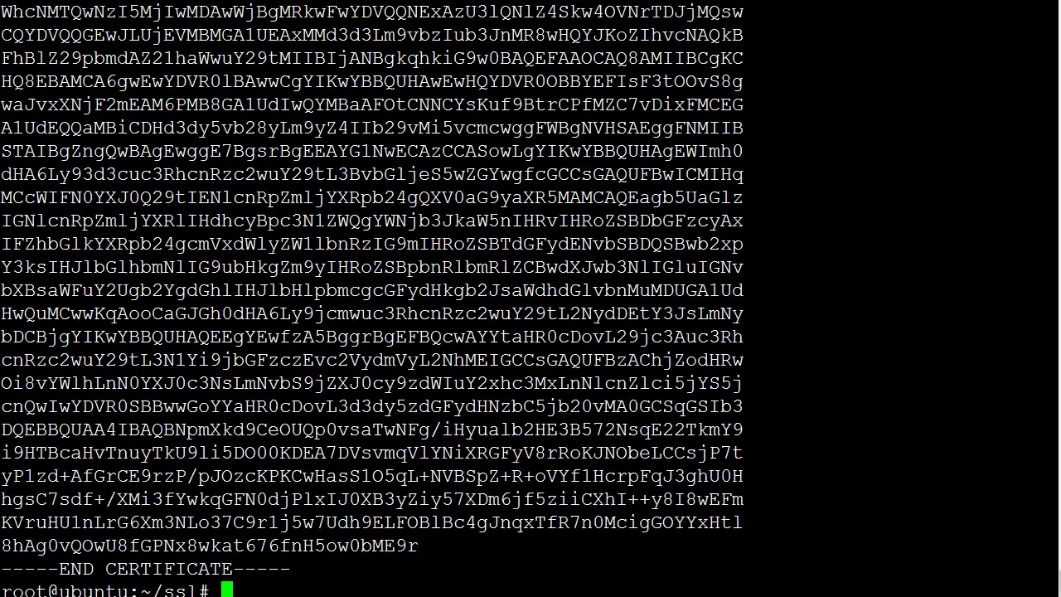
click(563, 4)
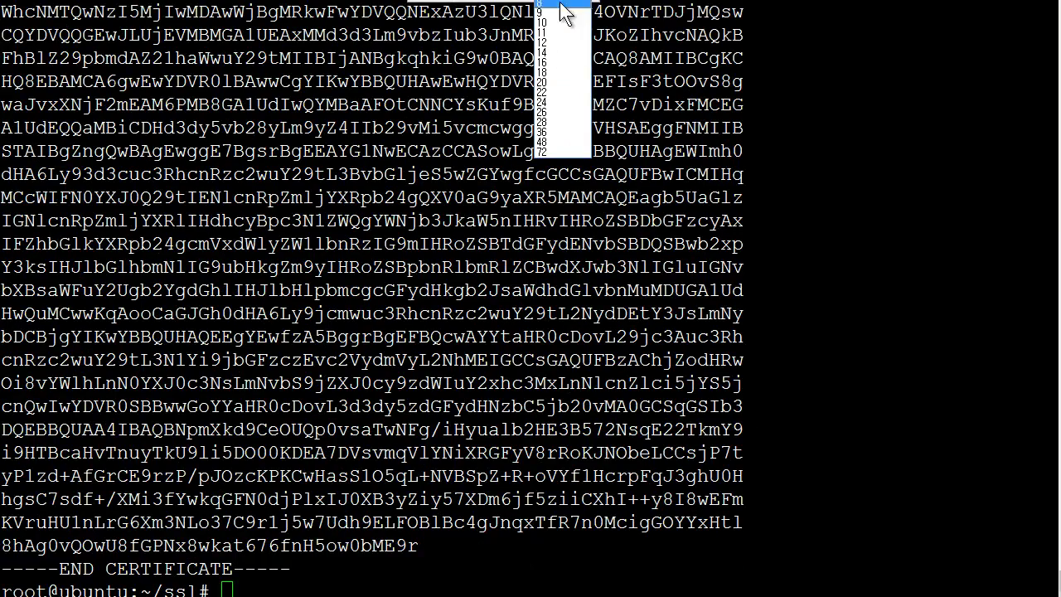
click(553, 52)
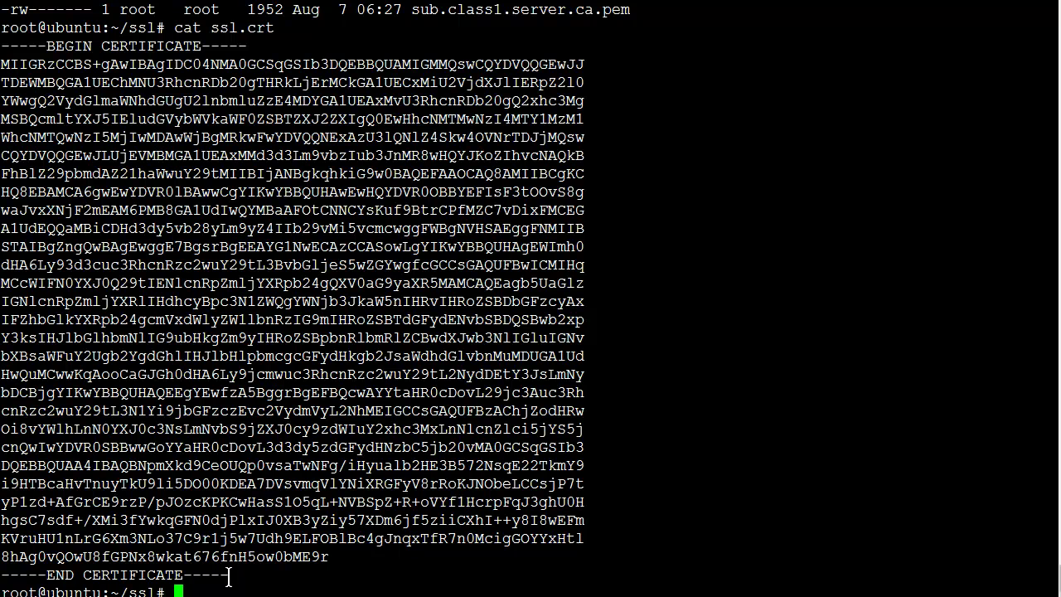
Copy the full ssl.crt certificate text from the terminal into the Public Key Certificate field of the EC2 upload form.
drag(230, 574, 0, 45)
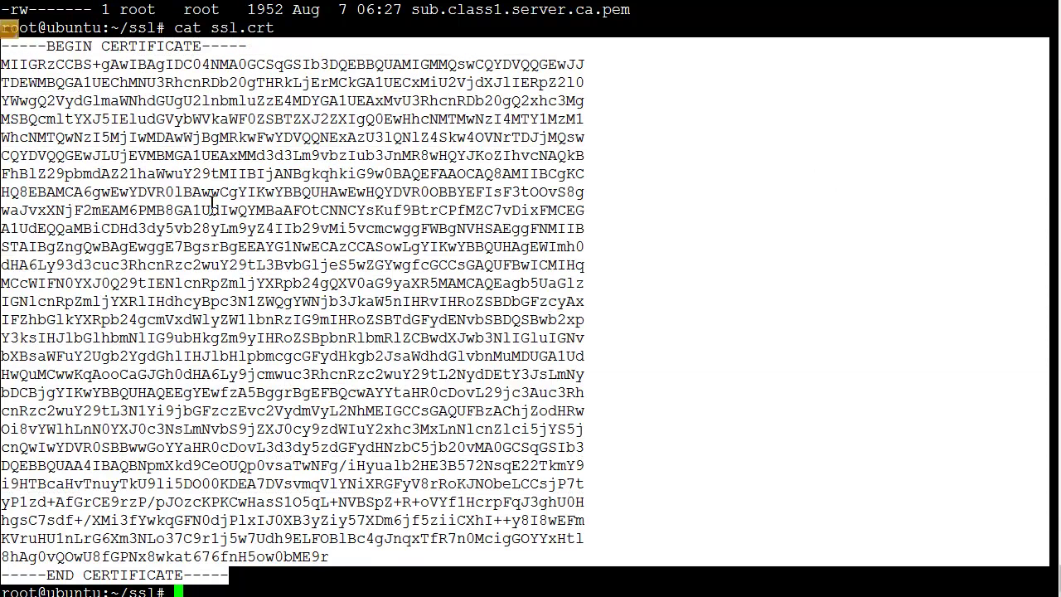
right_click(358, 217)
click(408, 272)
drag(265, 575, 197, 556)
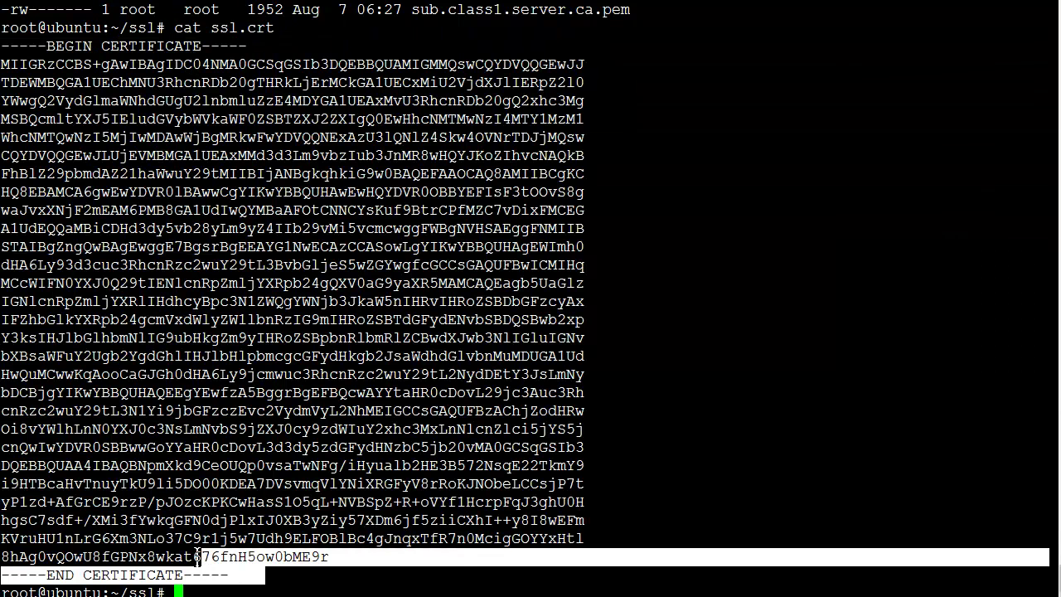
click(311, 554)
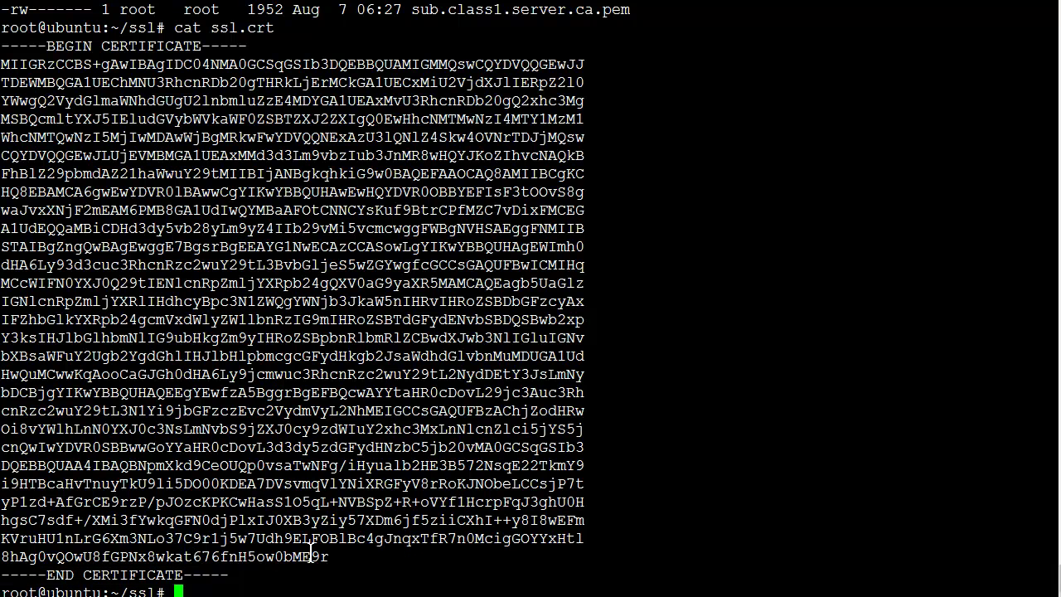
key(alt+Tab)
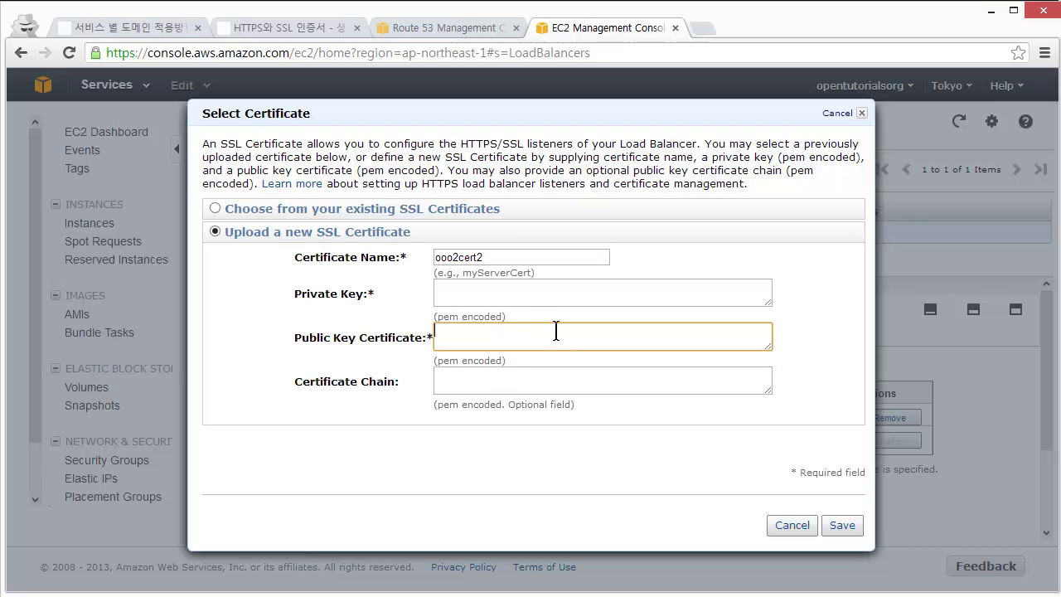
key(ctrl+v)
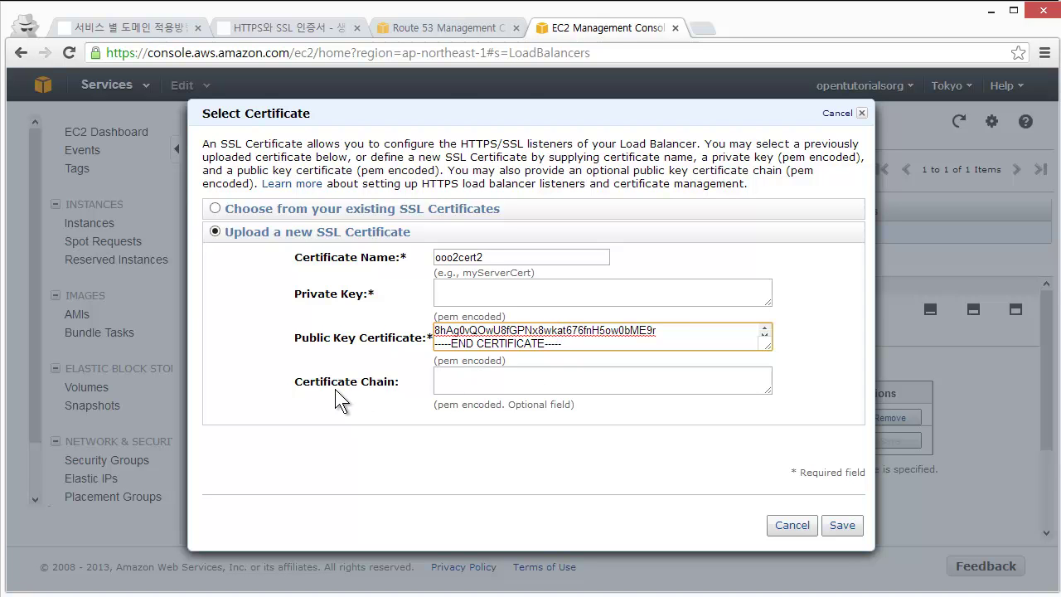
List the files in the terminal's ssl folder and print the contents of sub.class1.server.ca.pem.
key(alt+Tab)
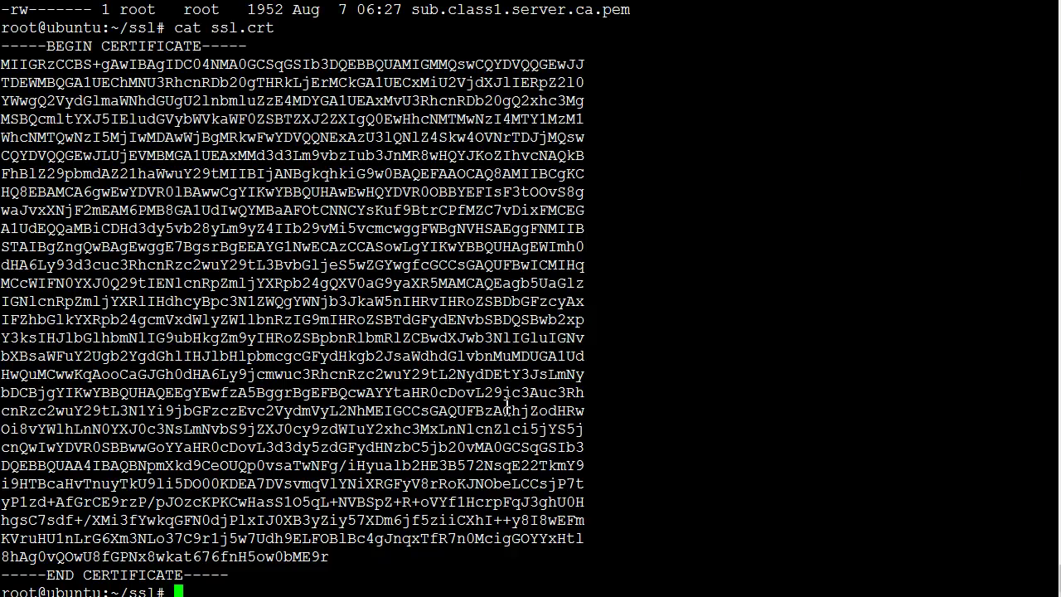
text(ls -al)
key(Return)
text(cat sub)
key(Tab)
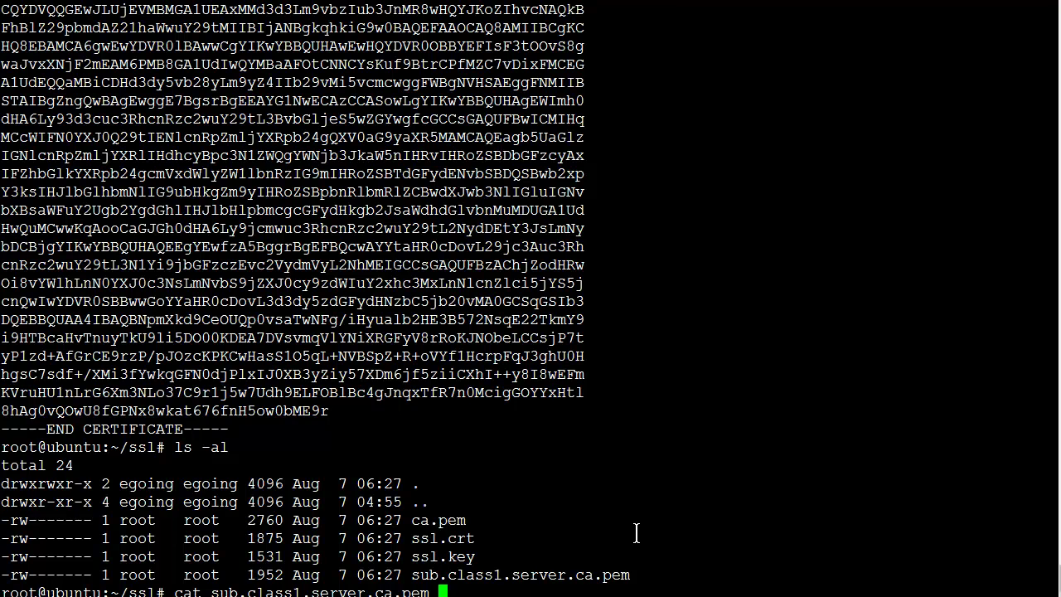
key(Return)
Copy the printed intermediate certificate text into the Certificate Chain field of the EC2 upload form.
drag(234, 572, 3, 80)
right_click(124, 178)
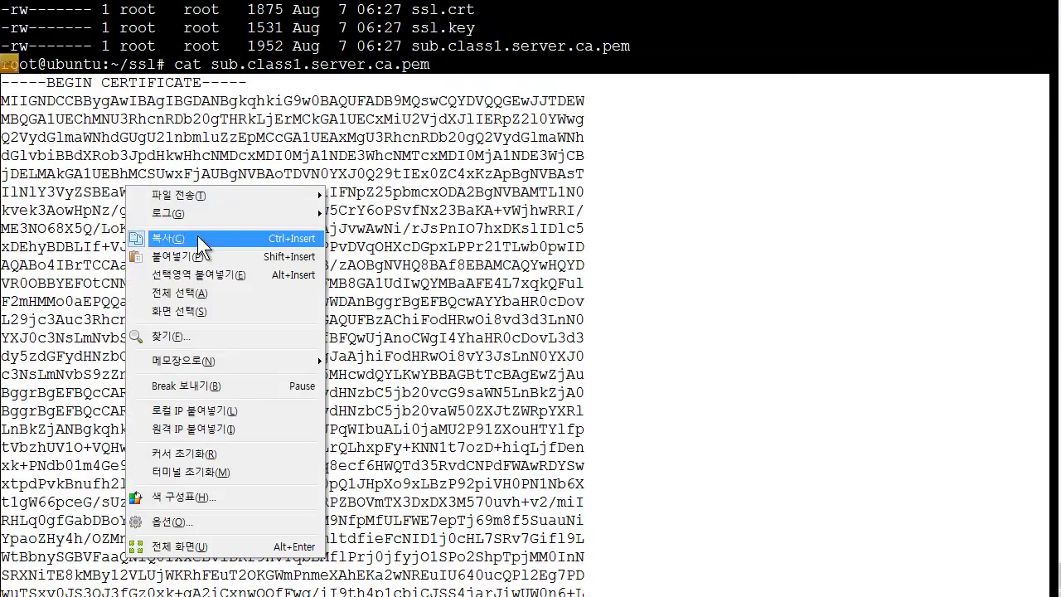
click(236, 238)
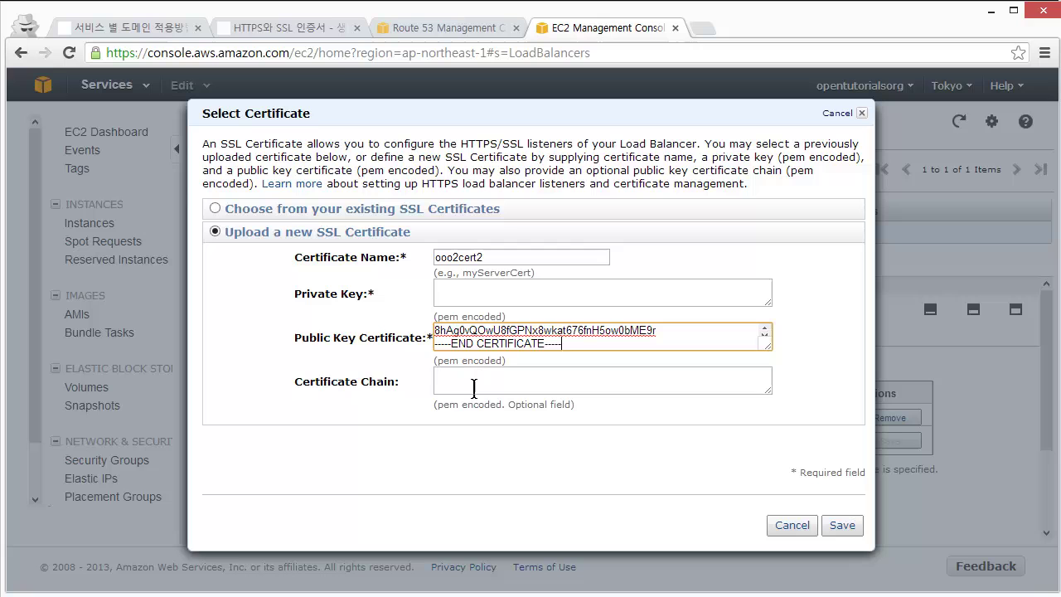
click(474, 388)
key(ctrl+v)
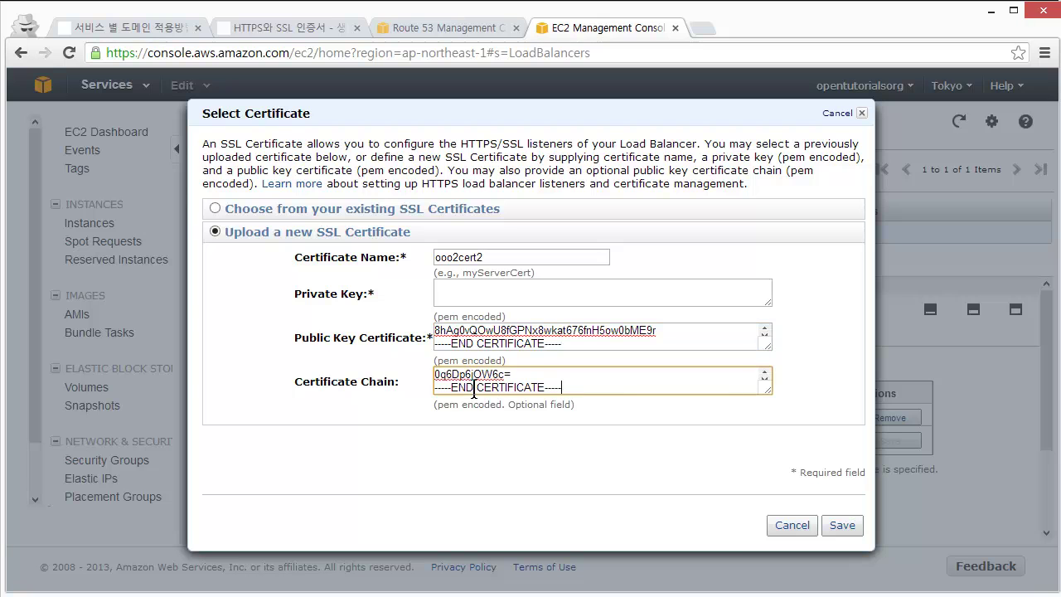
Select the openssl command that converts ssl.key to ssl.aws.key in the tutorial's certificate instructions.
click(439, 295)
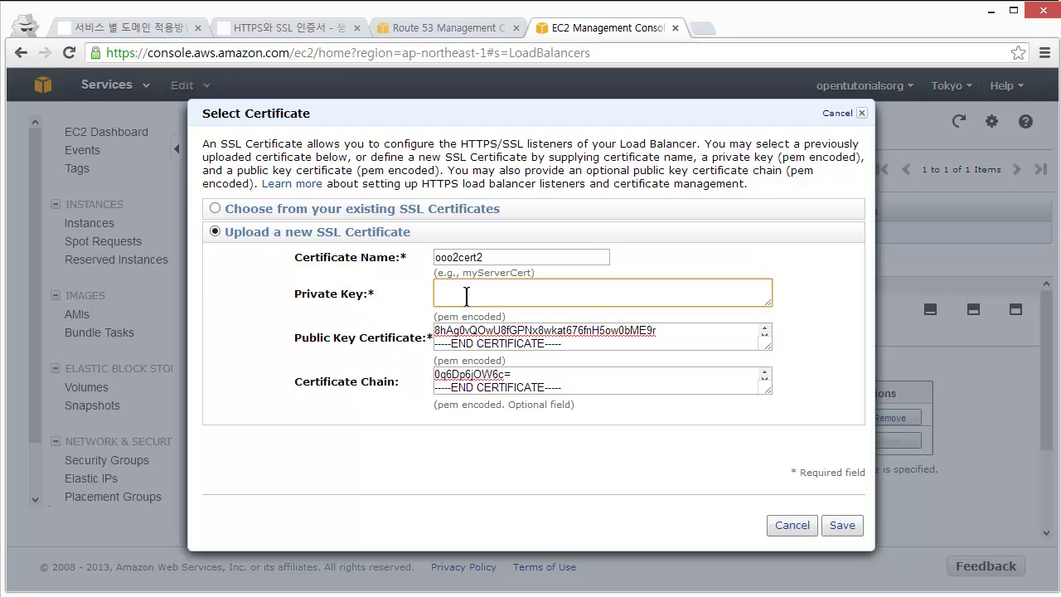
key(ctrl+1)
scroll(531, 405, down, 1)
scroll(528, 404, down, 2)
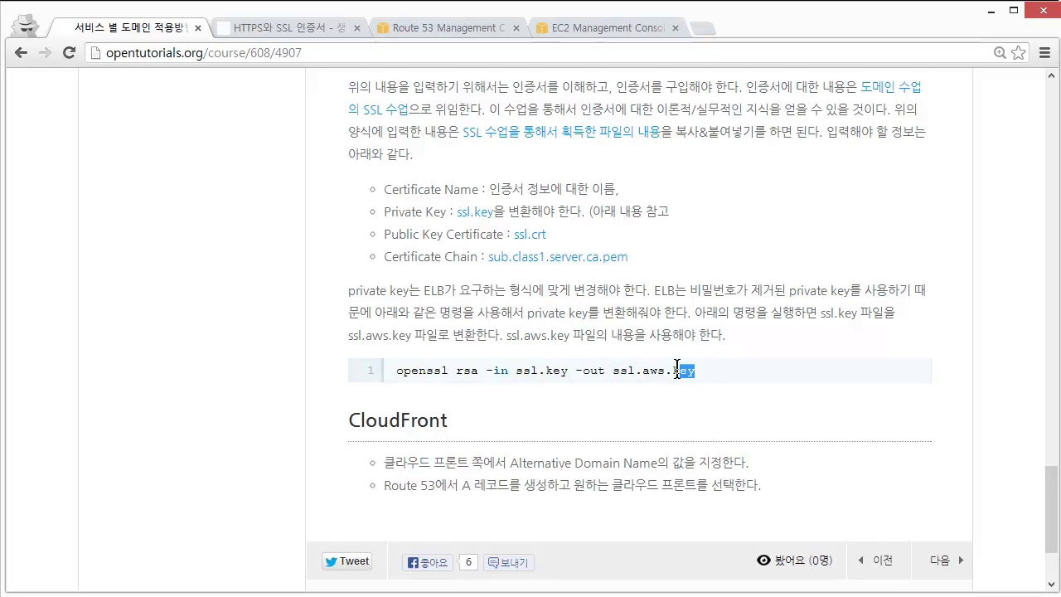
drag(700, 369, 399, 381)
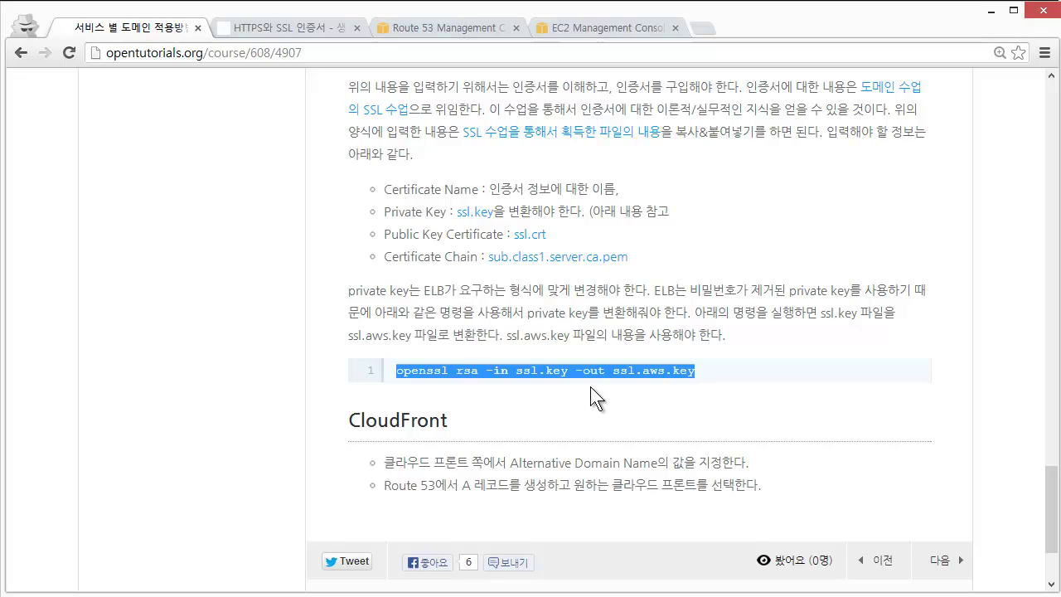
Run "openssl rsa -in ssl.key -out ssl.aws.key" in the terminal's /etc/apache2/ssl folder and enter the key's pass phrase.
key(alt+Tab)
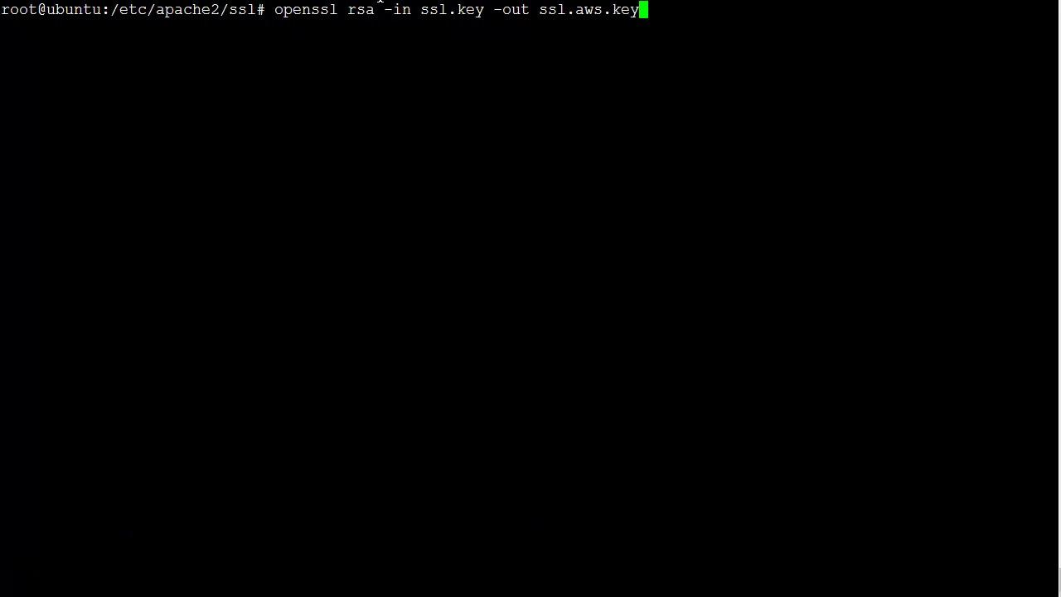
key(Return)
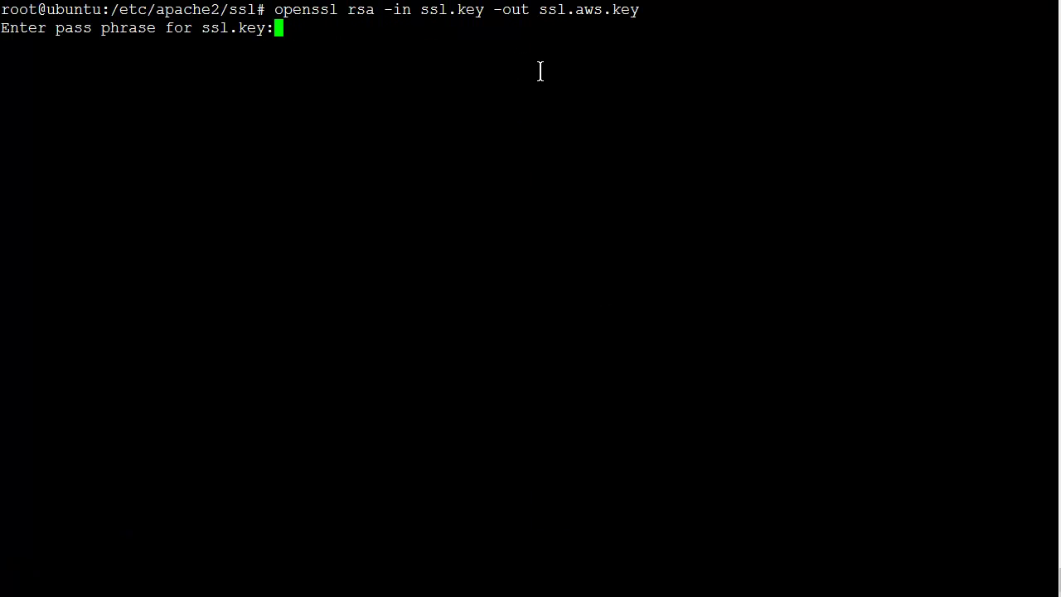
key(Return)
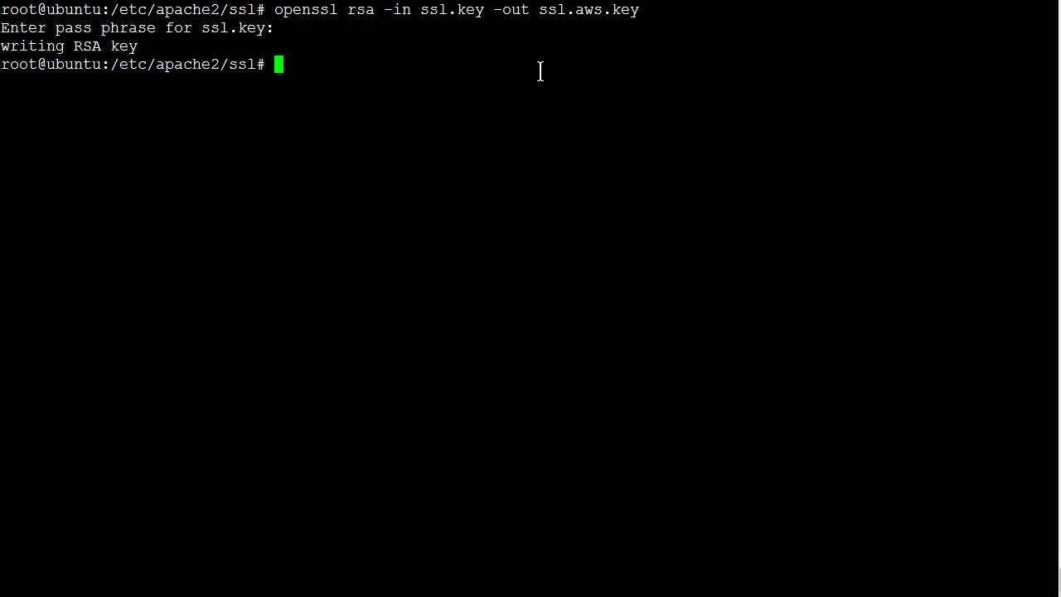
List the files in /etc/apache2/ssl and enter the cat command for ssl.aws.key.
text(ls -al)
key(Return)
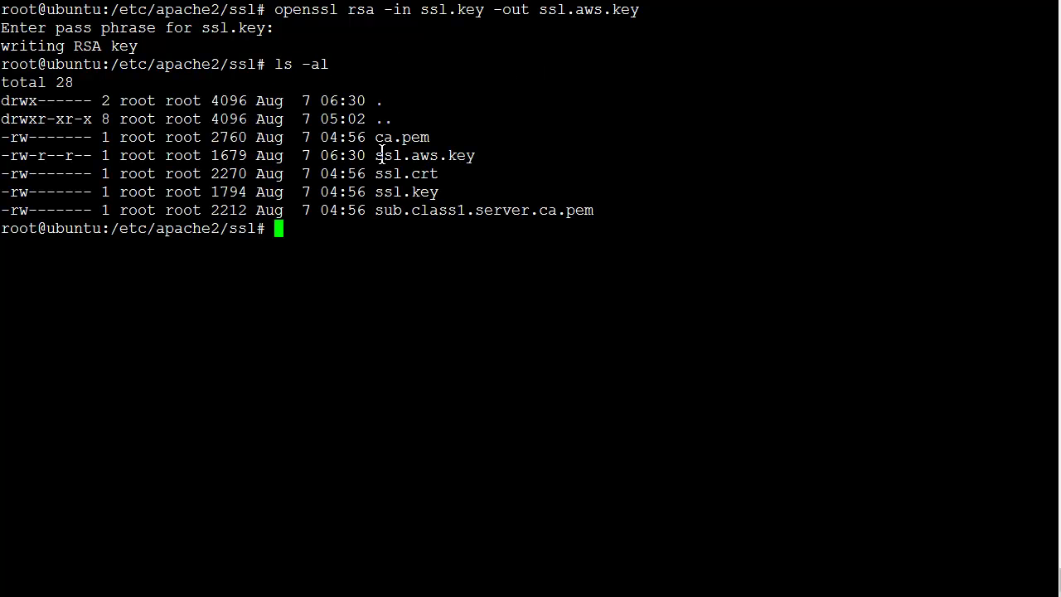
drag(479, 159, 405, 156)
click(417, 256)
text(cat ssl.aw)
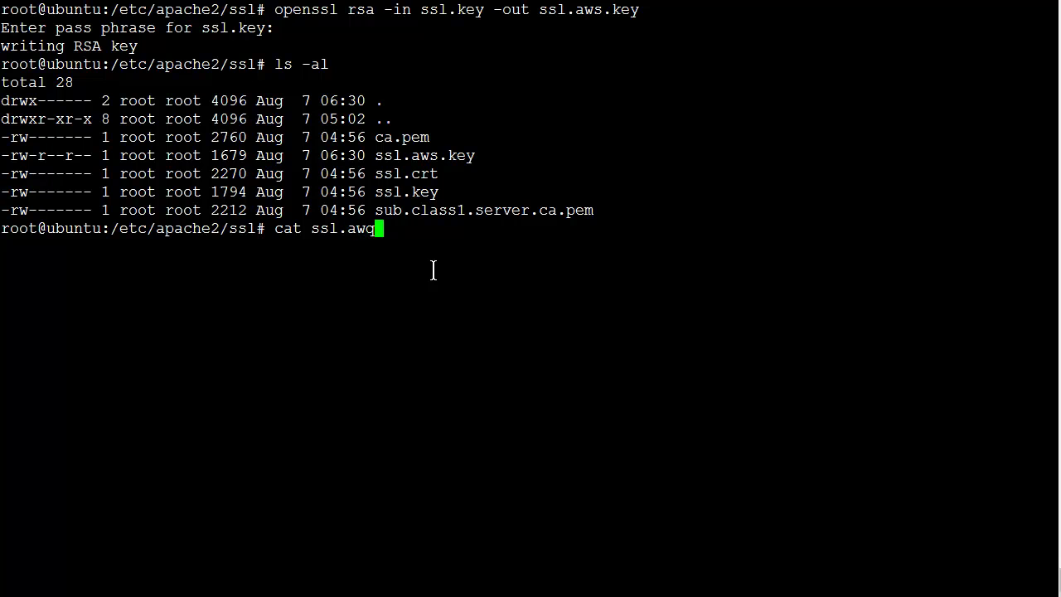
key(Tab)
Fill the EC2 upload form's Private Key field with the converted RSA private key, replacing the mistakenly pasted openssl command.
key(alt+Tab)
click(603, 25)
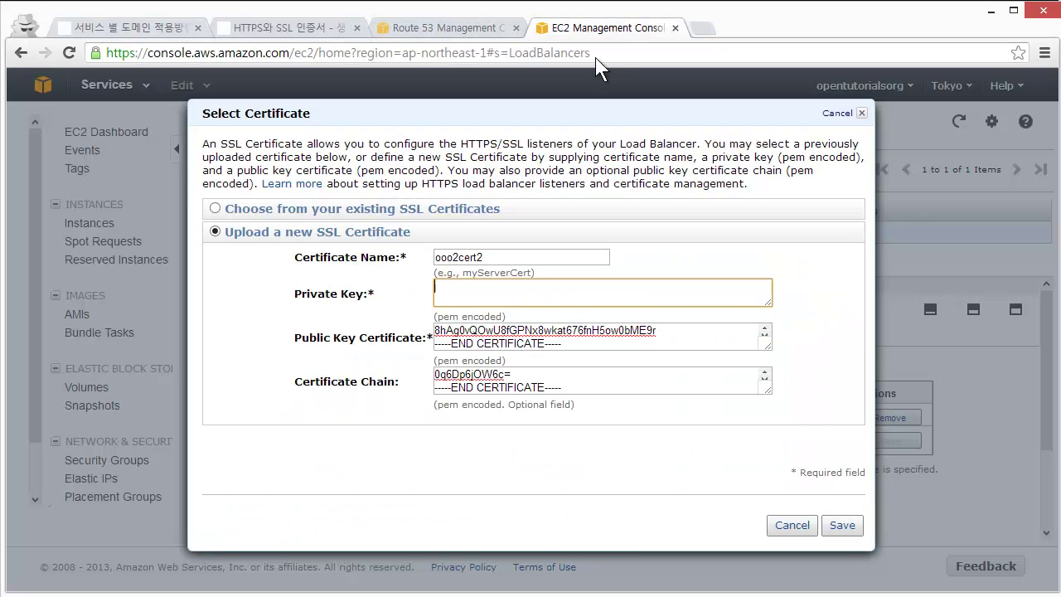
key(ctrl+v)
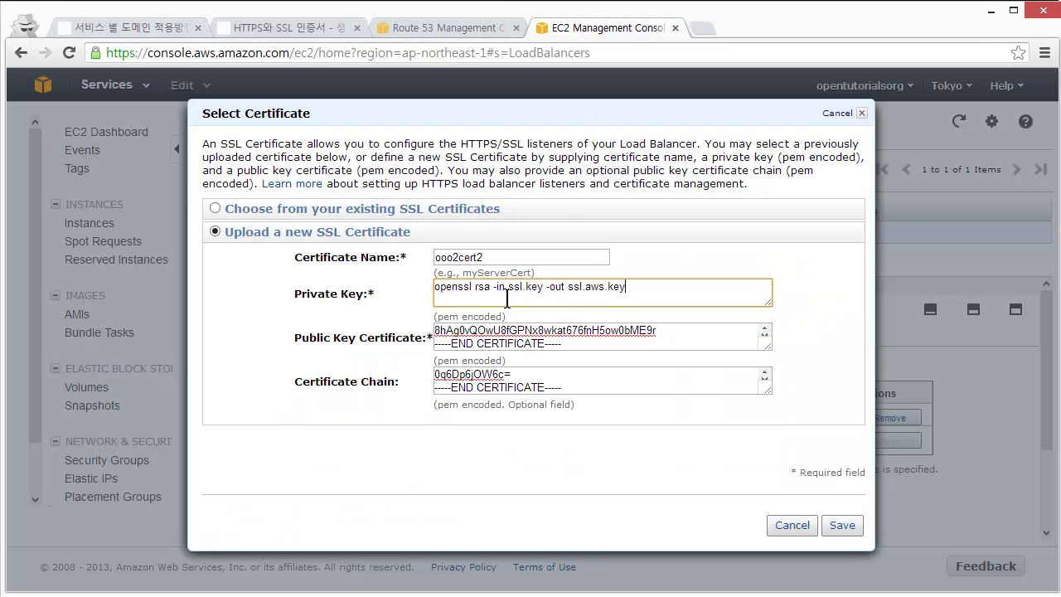
key(Tab)
key(ctrl+a)
key(ctrl+c)
click(539, 294)
key(ctrl+a)
key(ctrl+v)
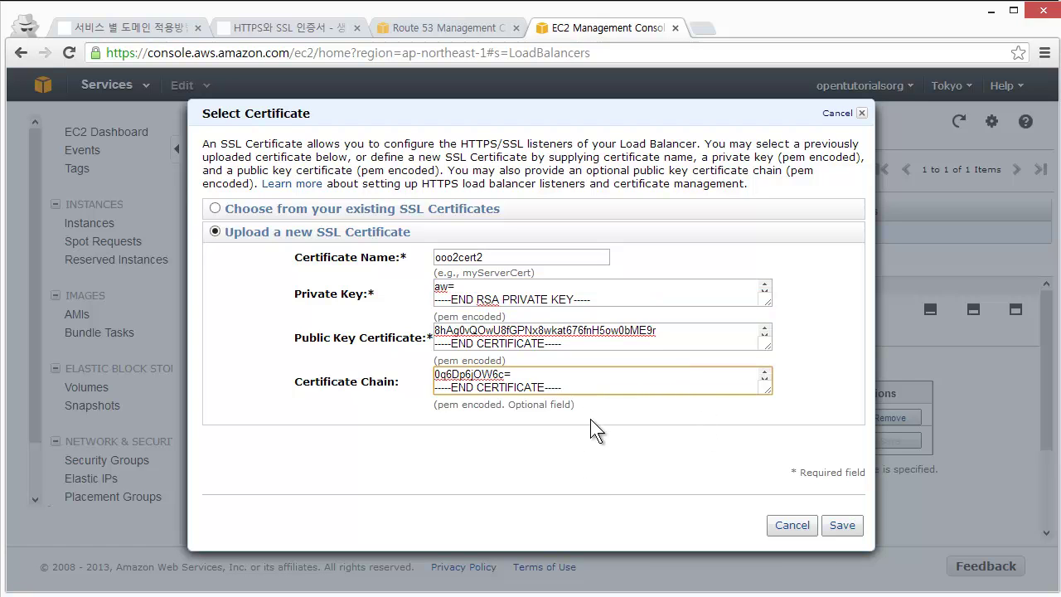
Save the upload of the new SSL certificate ooo2cert2 with its key, certificate and chain.
click(588, 420)
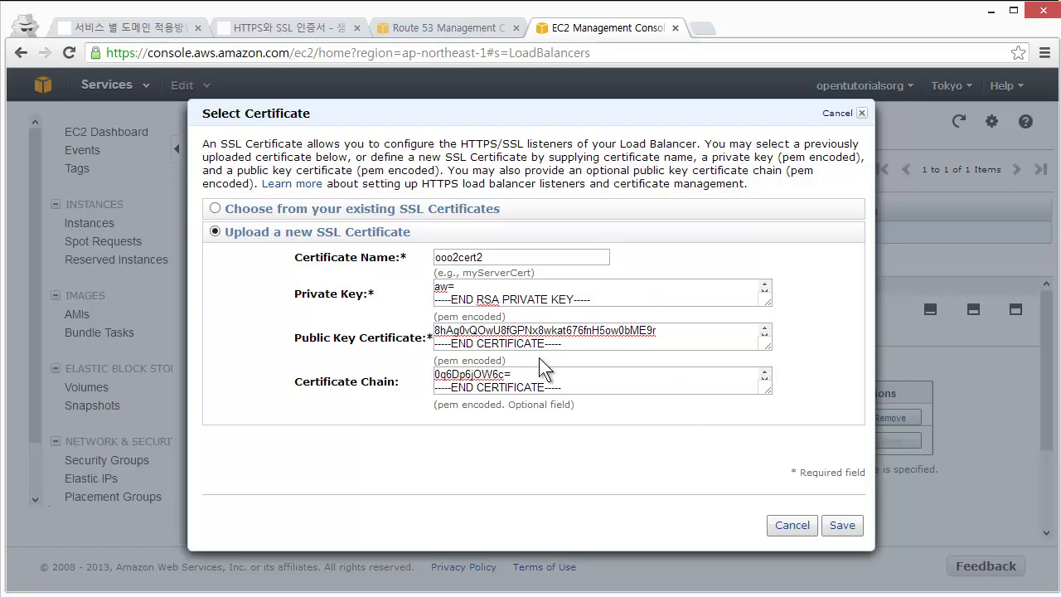
click(505, 286)
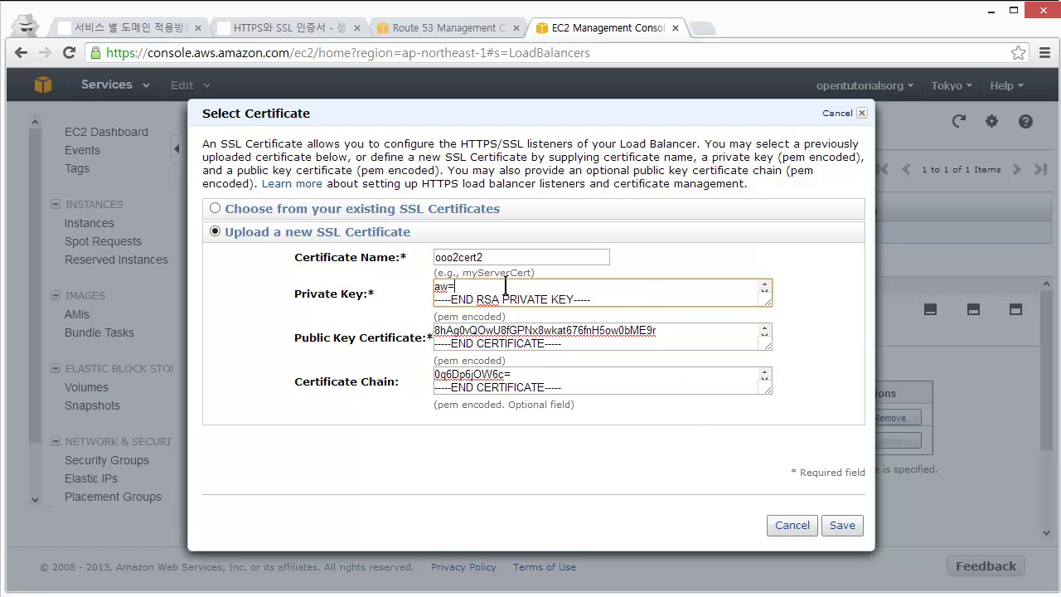
click(842, 525)
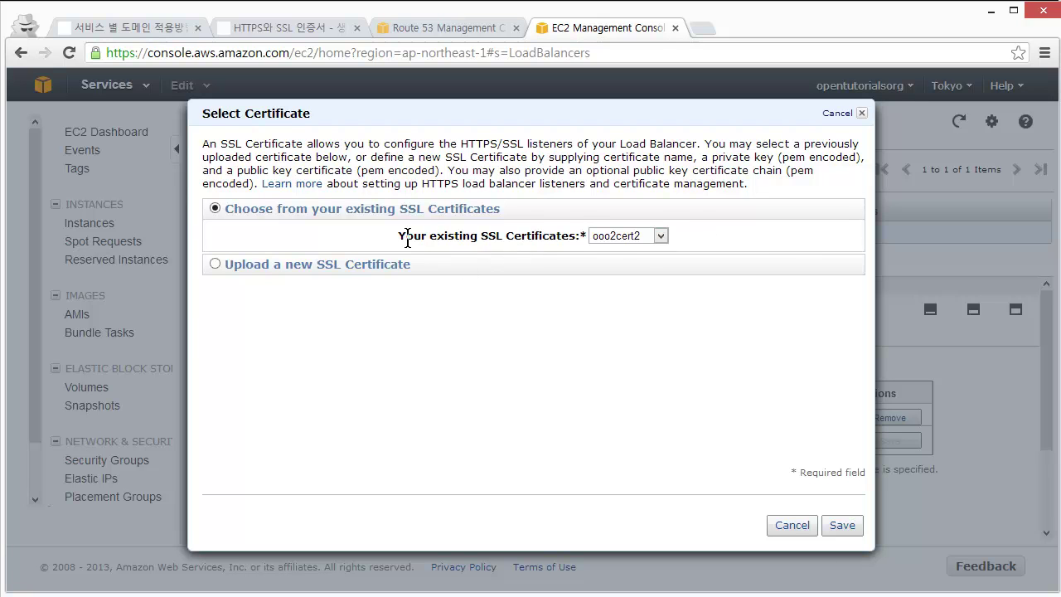
Choose the existing certificate ooo2cert2 for the HTTPS listener on port 443 and try to save the listener.
click(637, 235)
click(629, 245)
click(843, 525)
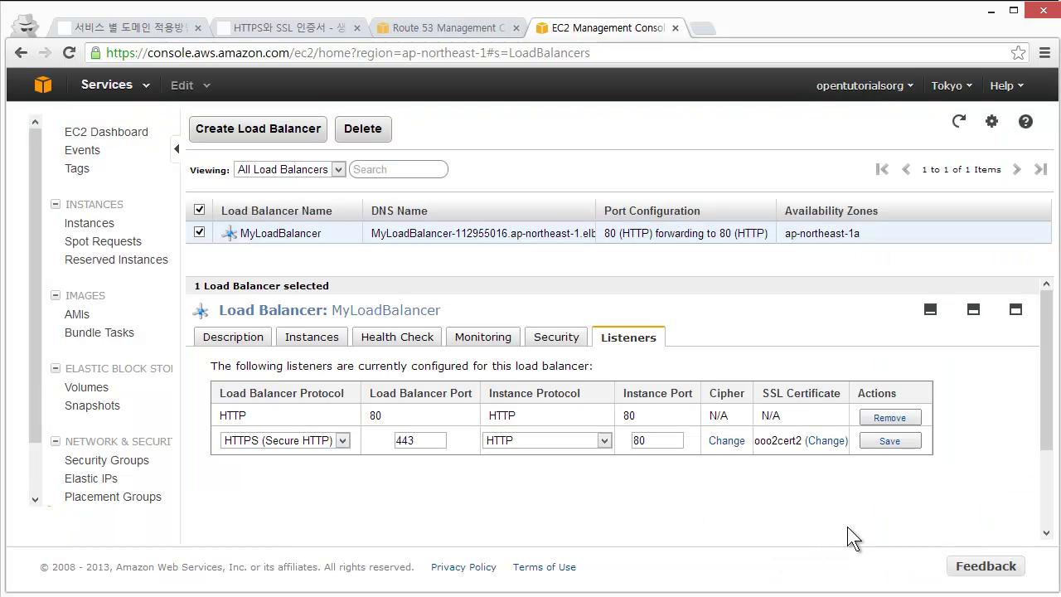
click(890, 442)
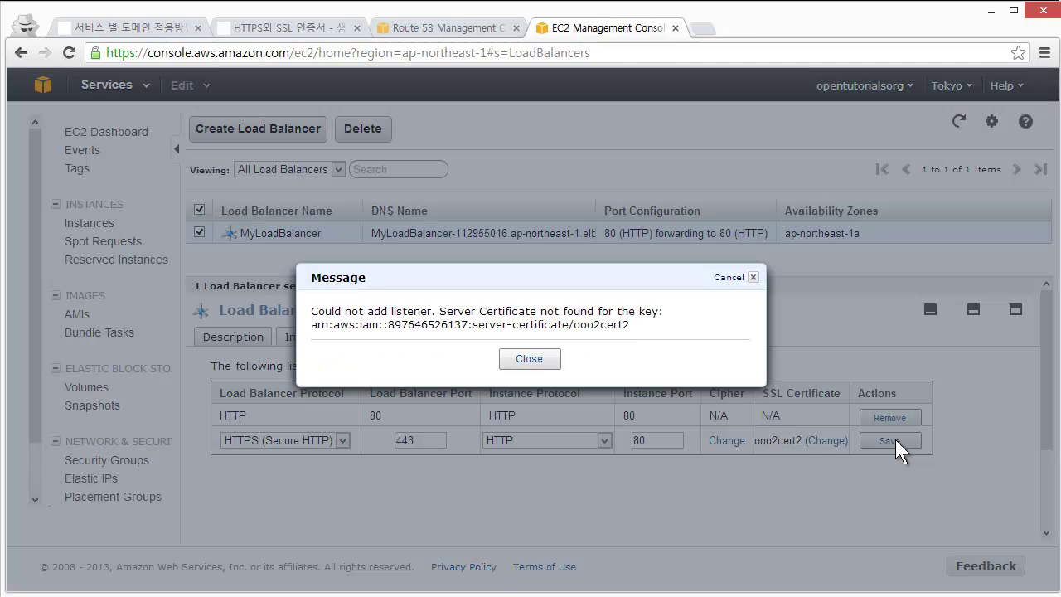
click(529, 359)
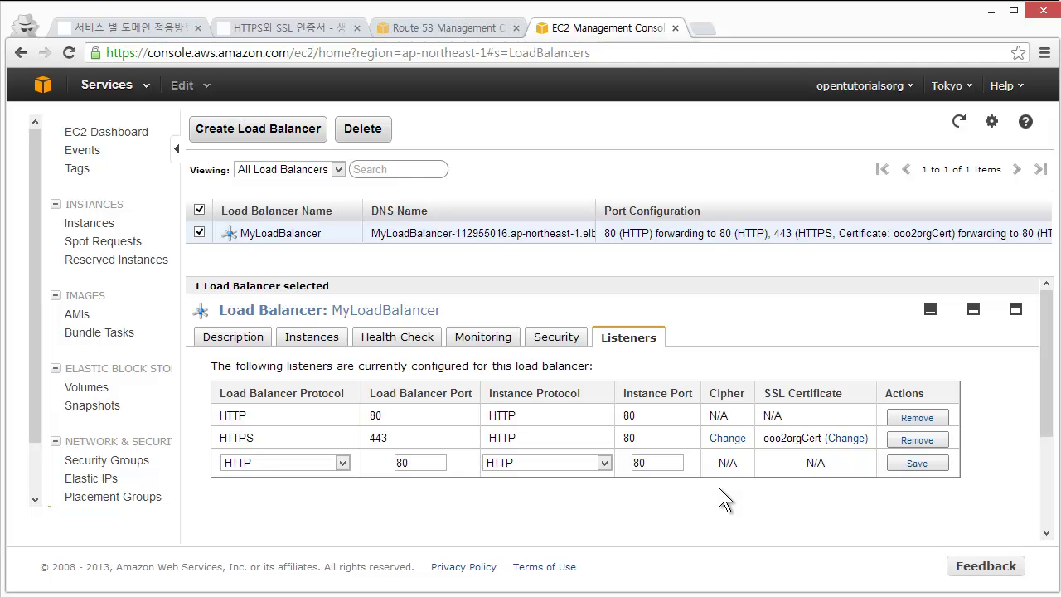
Open ooo2.org in a new browser tab to test the site over HTTP.
key(ctrl+t)
text(o)
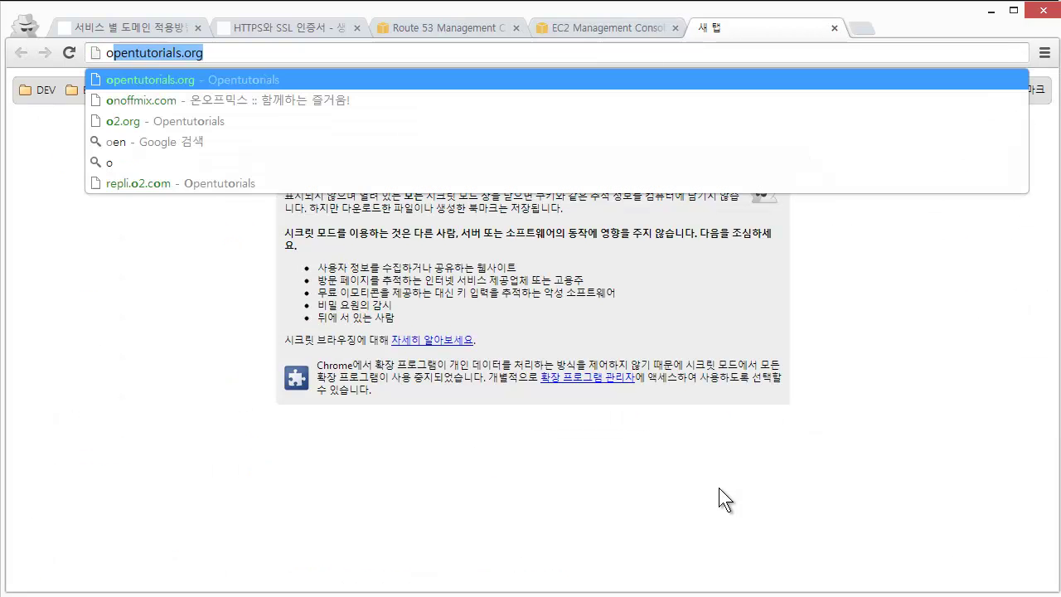
key(BackSpace)
key(BackSpace)
text(ooo2.org)
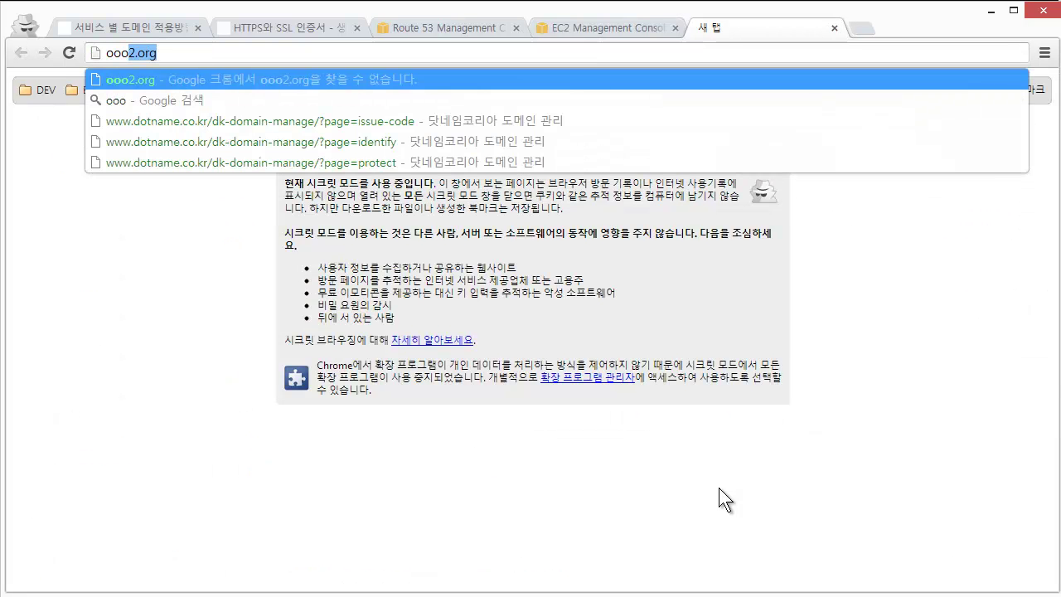
key(Return)
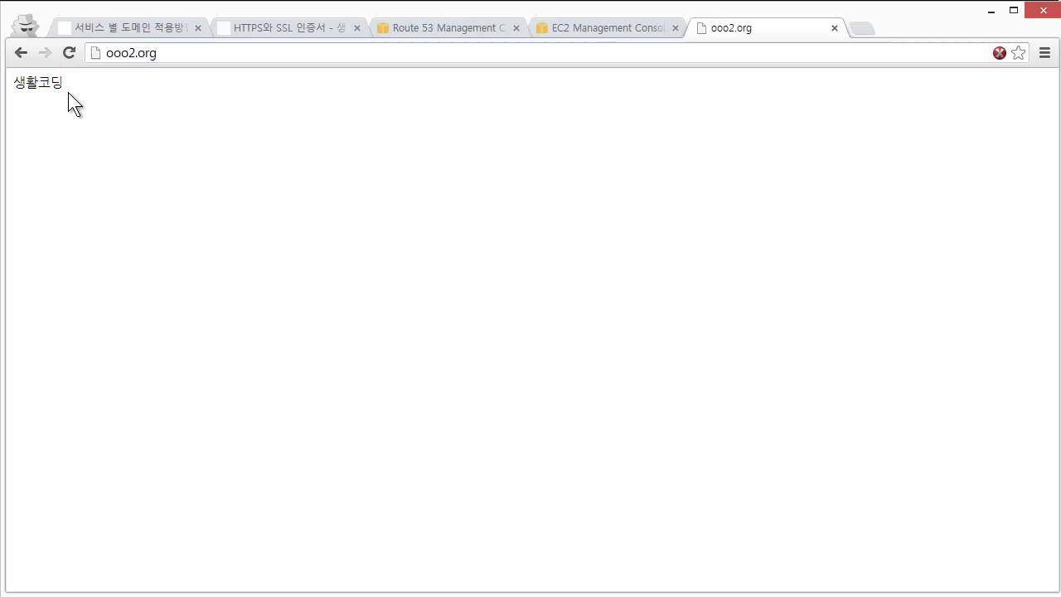
key(ctrl+l)
key(Home)
text(htt)
text(ps://)
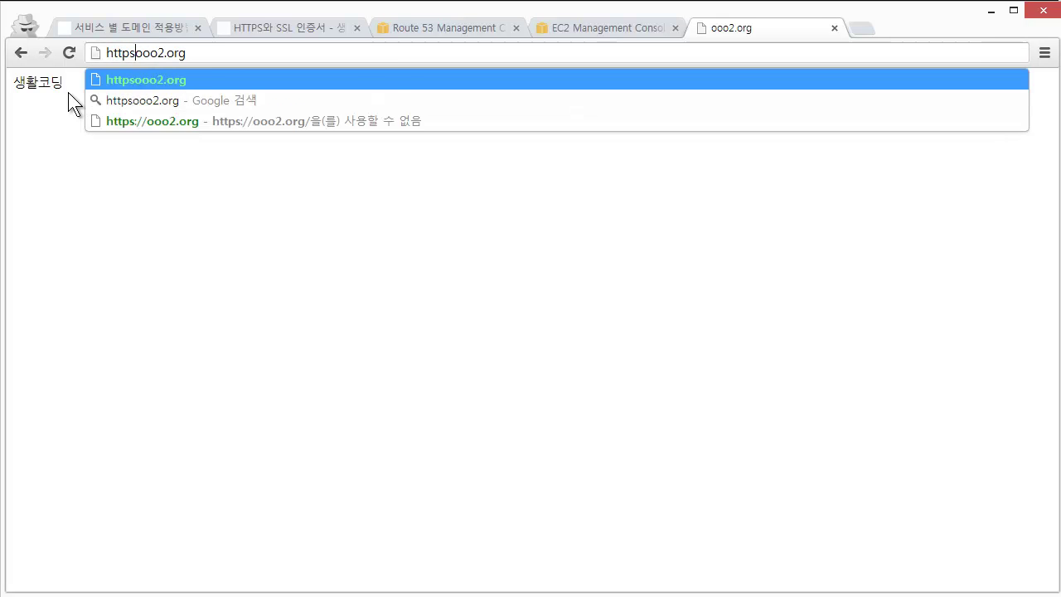
key(Return)
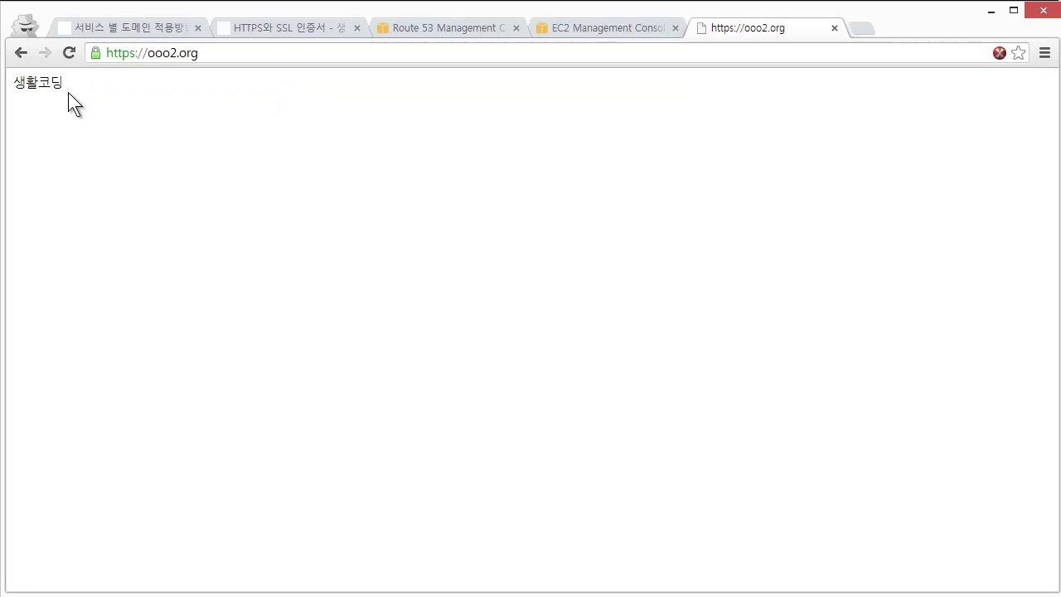
click(94, 52)
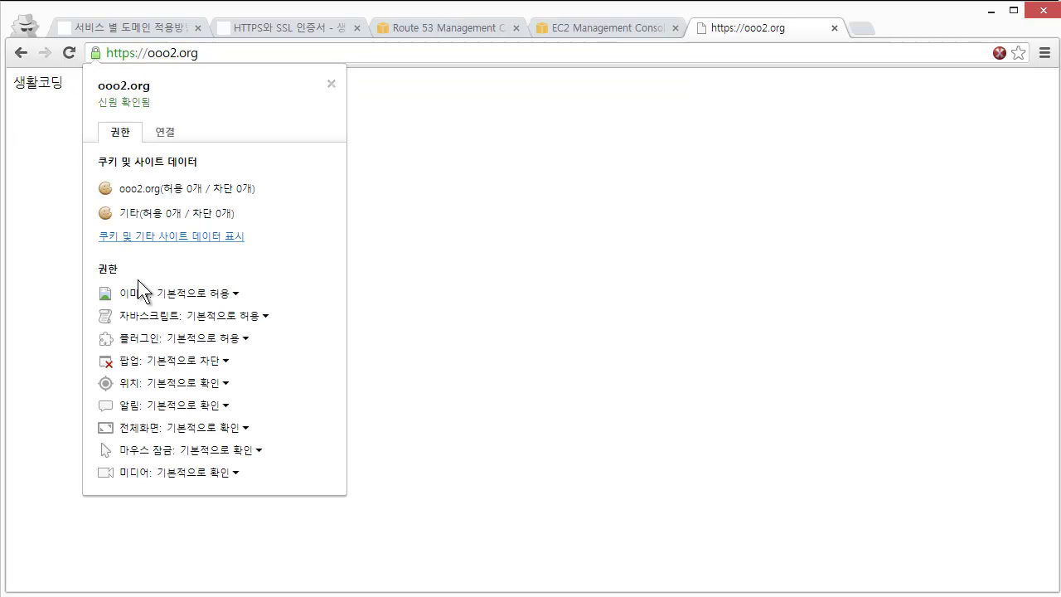
click(159, 136)
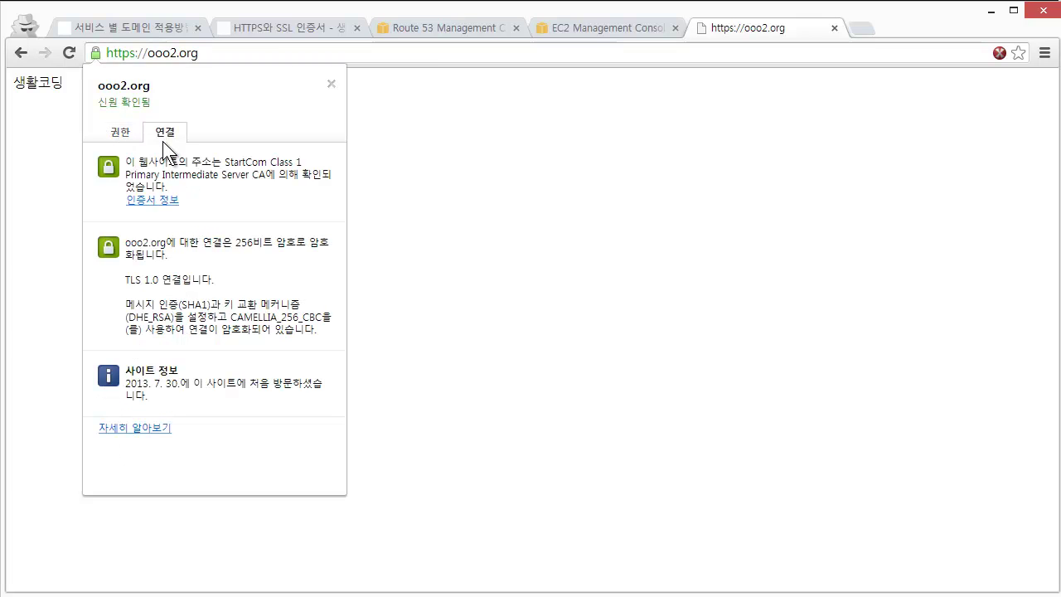